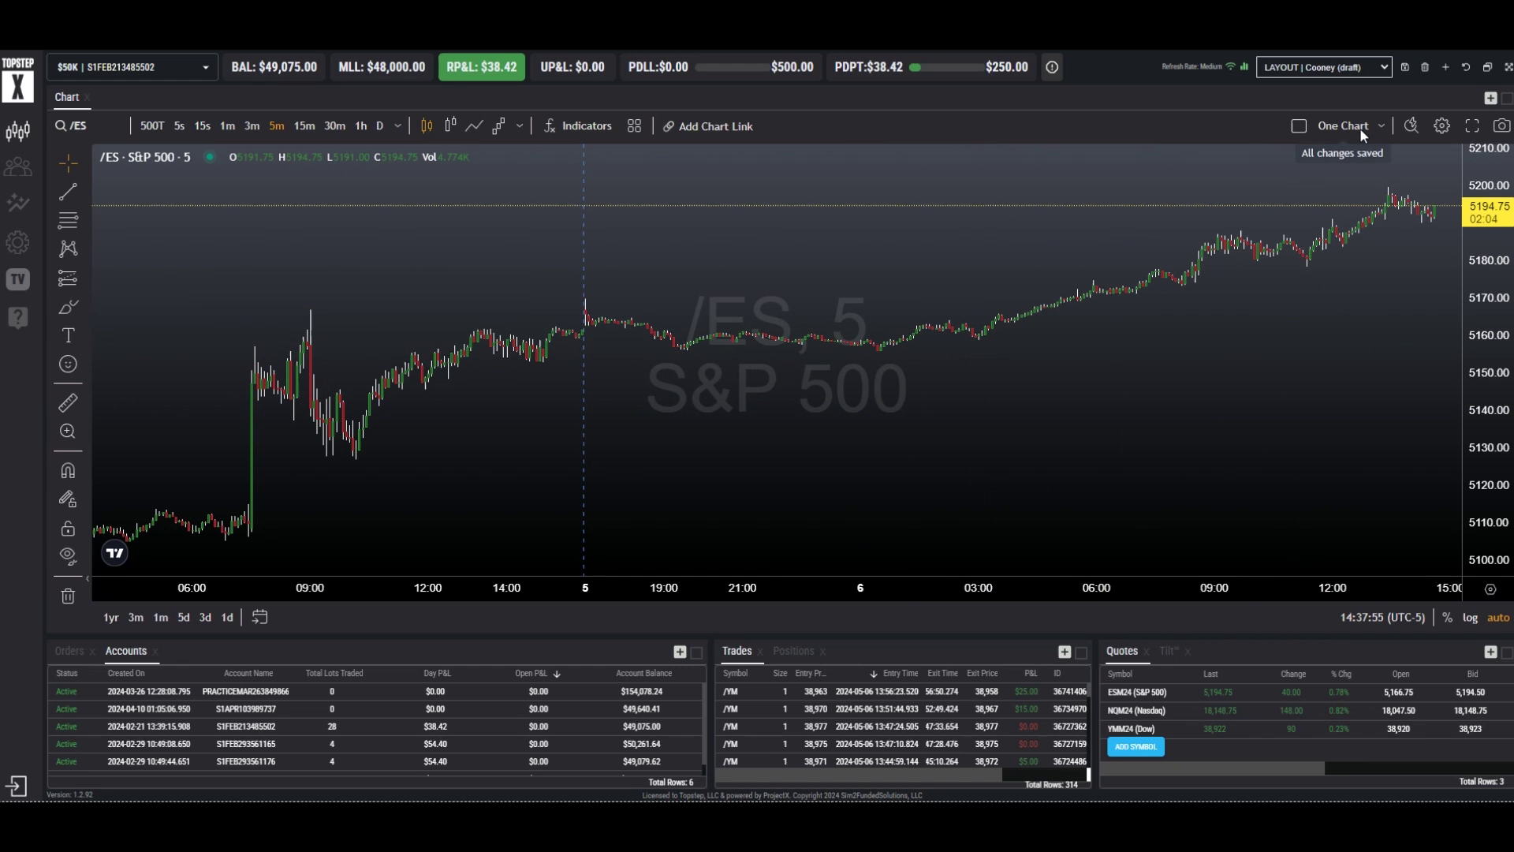
- Switch the chart area to the 2x2 four-chart layout of /ES 5-minute charts
click(1380, 127)
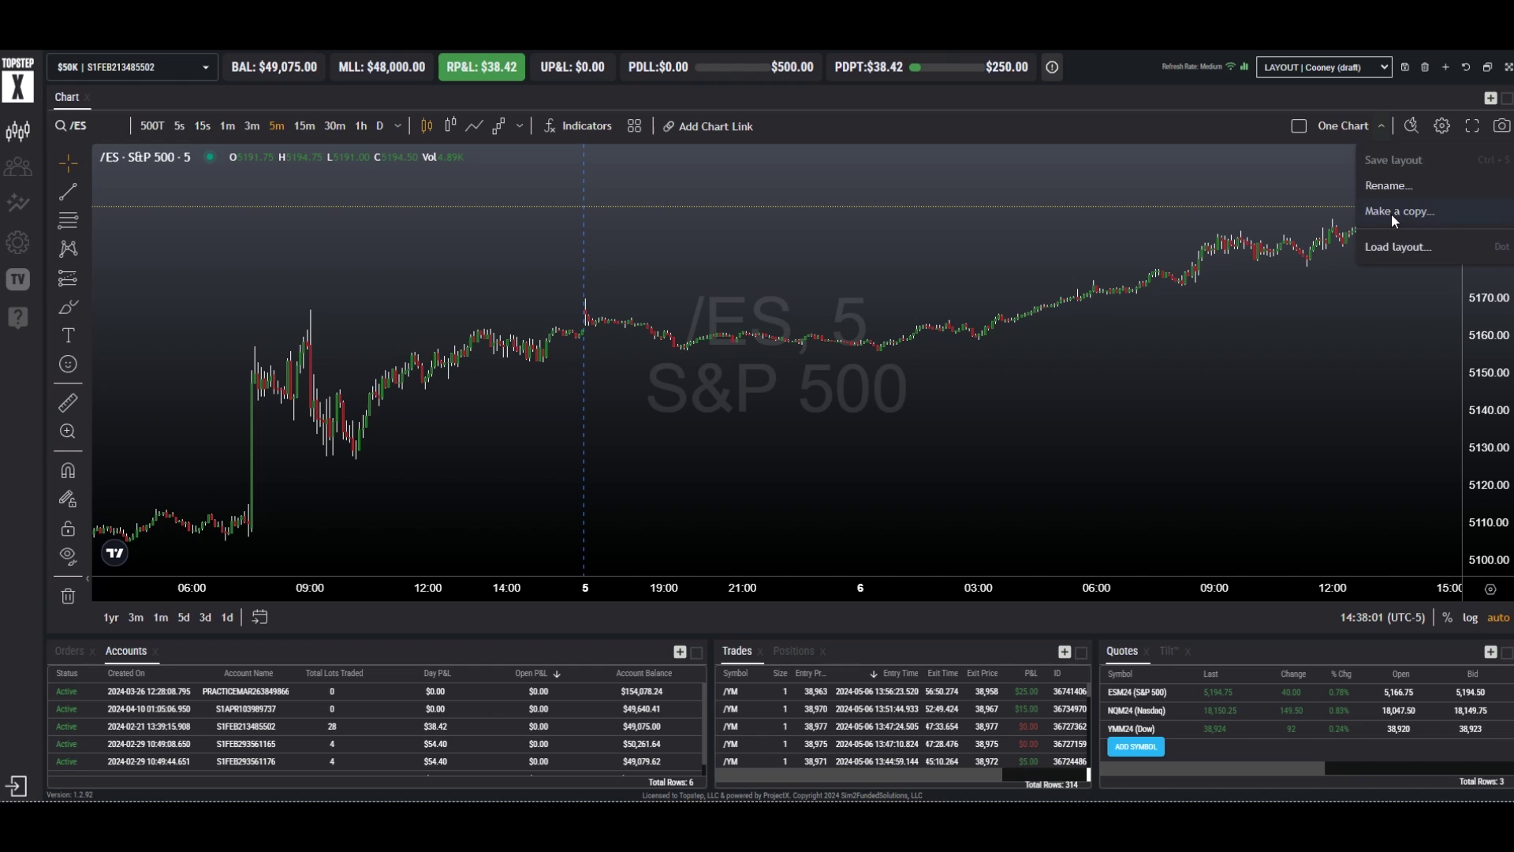
click(1314, 202)
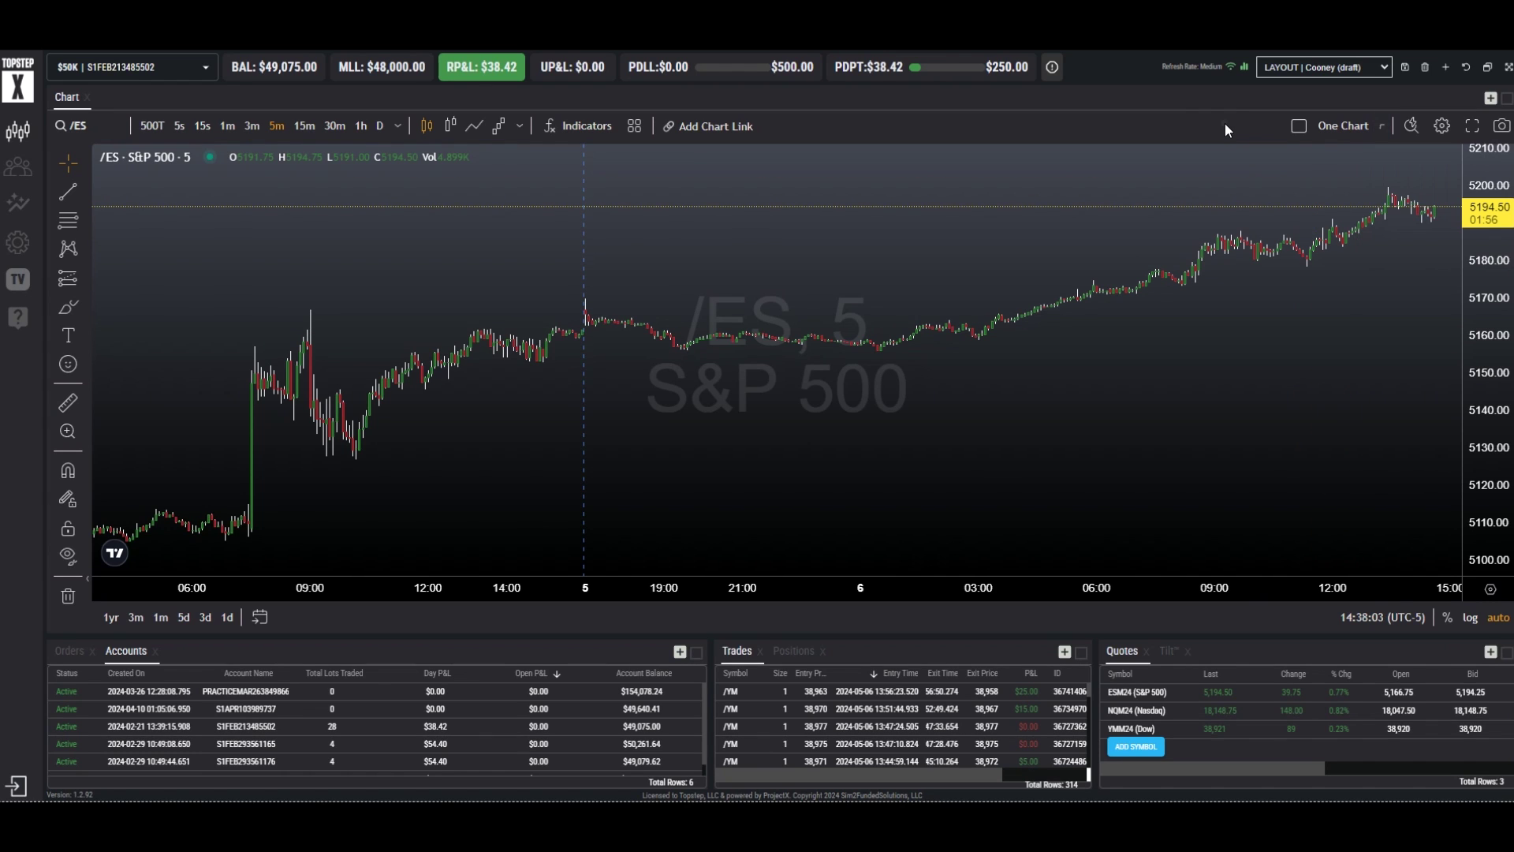
click(1299, 125)
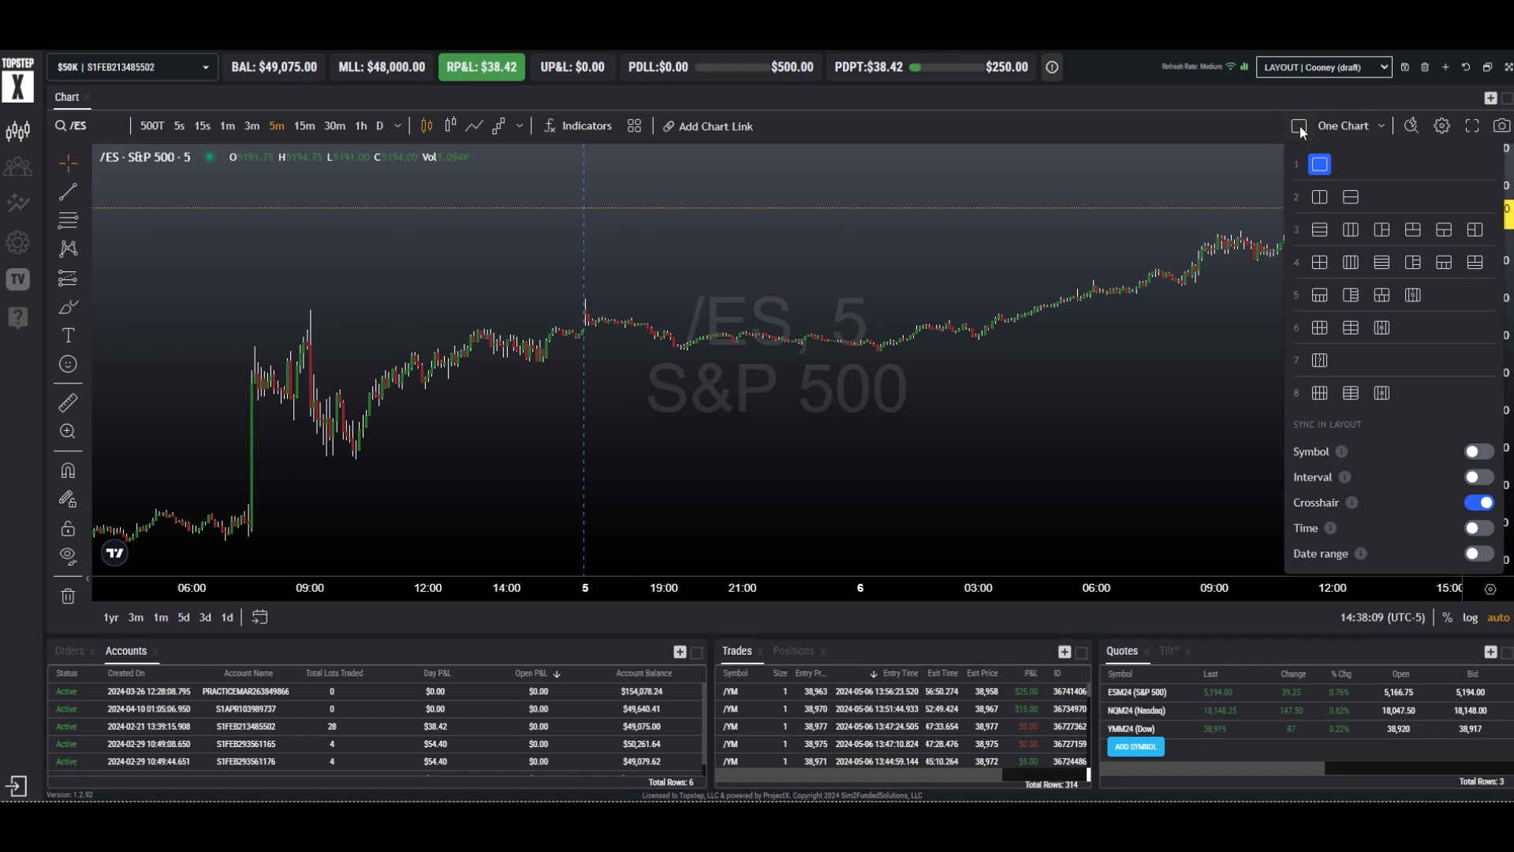
click(1319, 263)
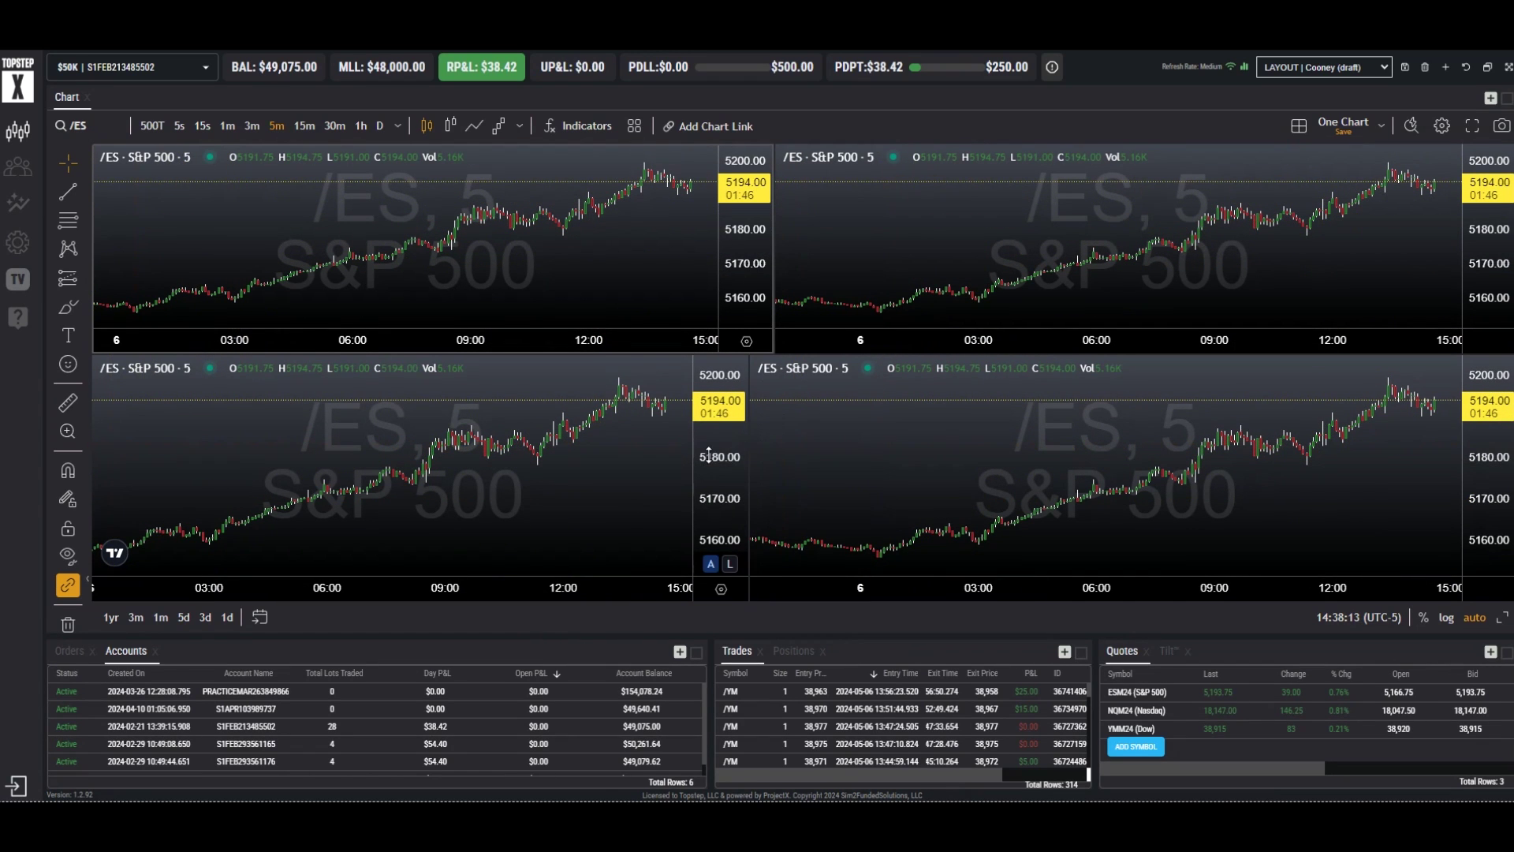
- Drag the grid dividers to make the four chart panes taller and rebalance their widths
mouse_move(748, 440)
mouse_down()
mouse_move(828, 433)
mouse_move(769, 433)
mouse_up()
drag(842, 371, 844, 412)
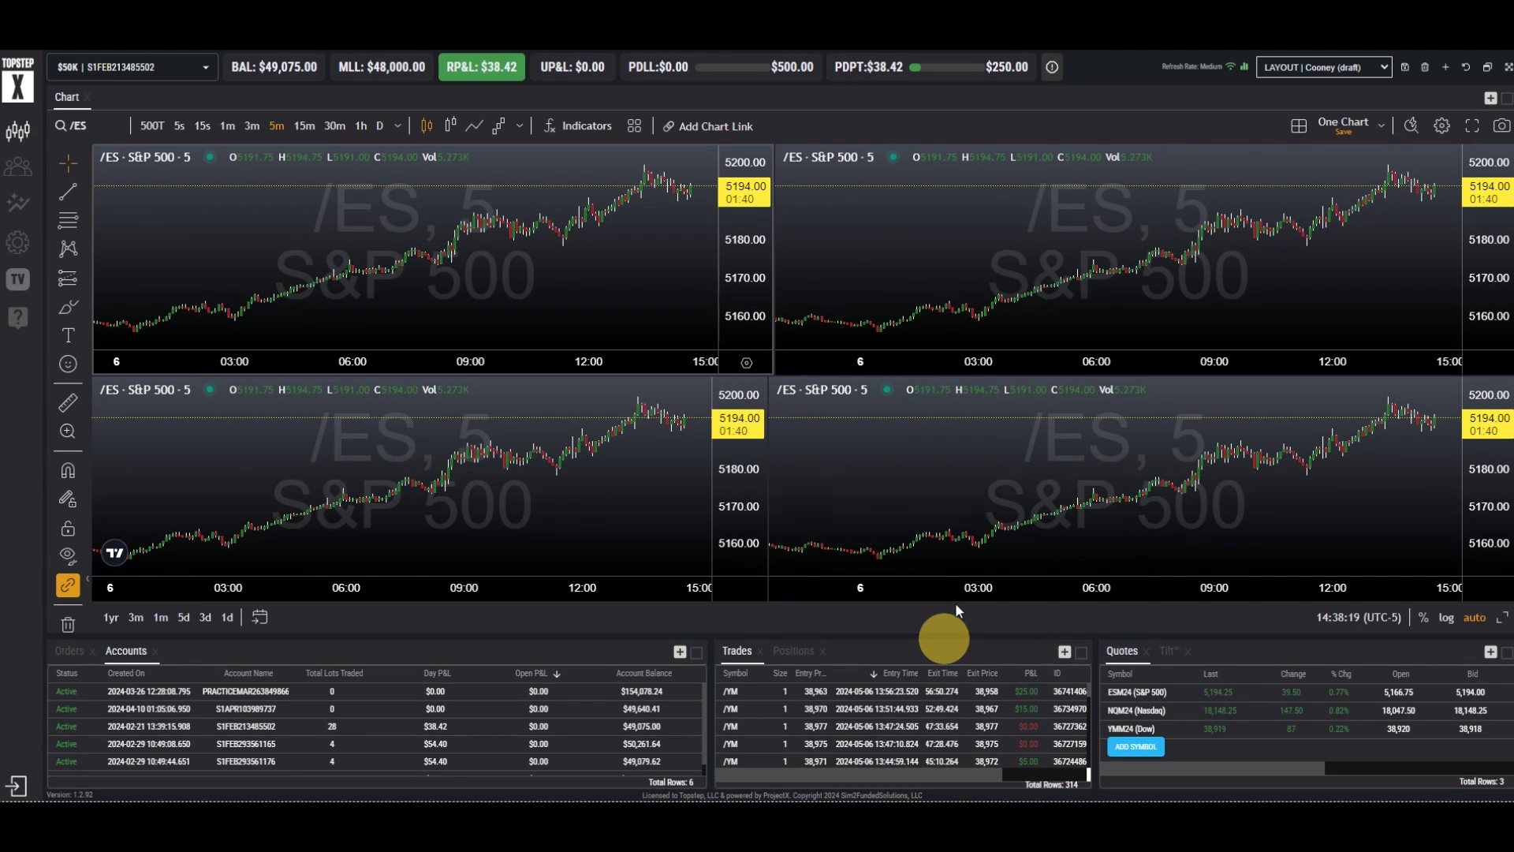
drag(915, 647, 914, 701)
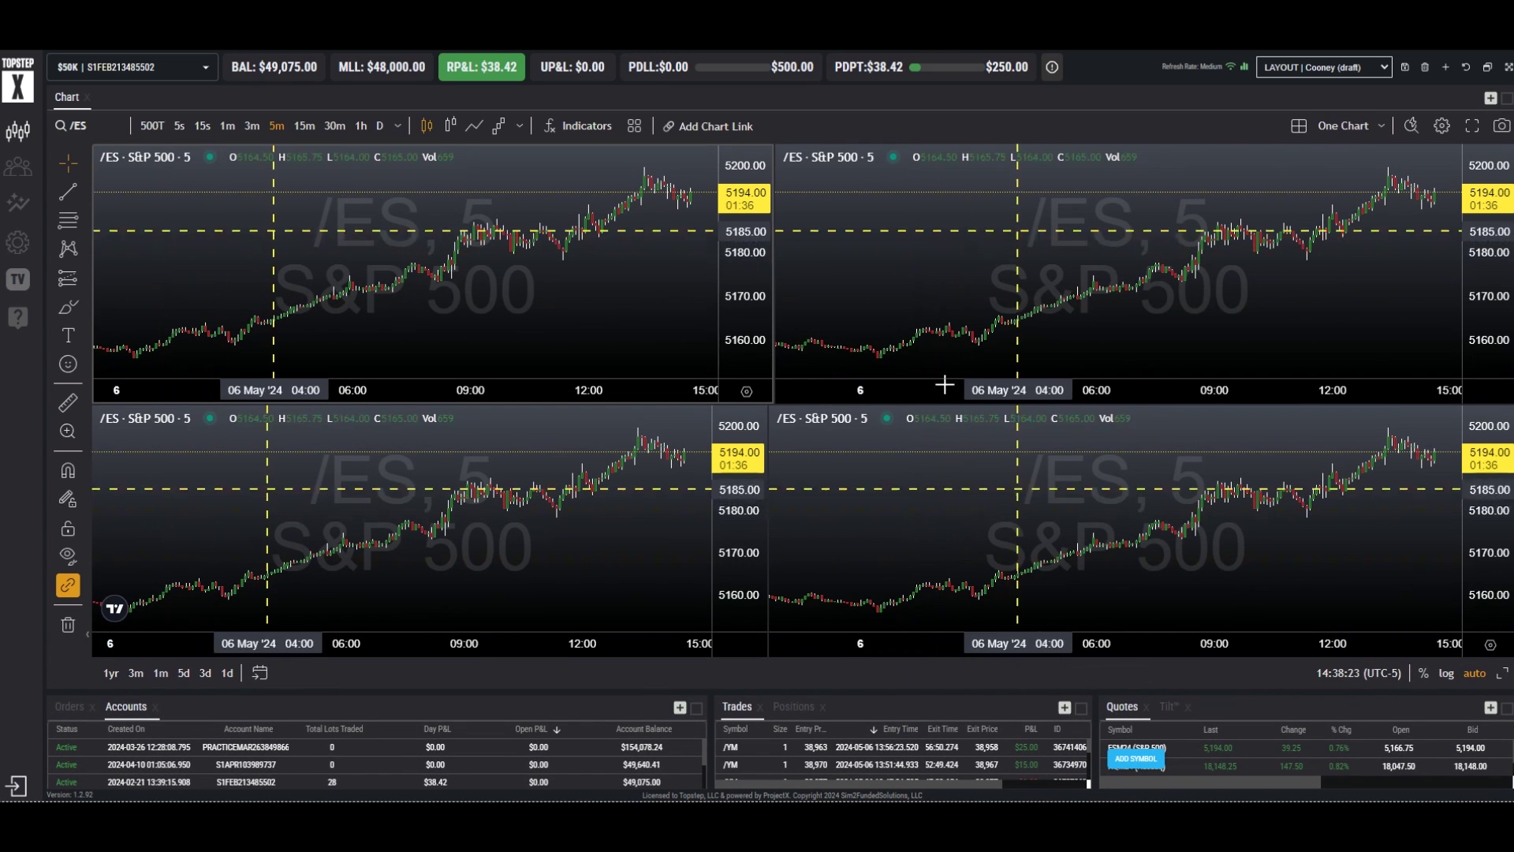
drag(772, 316, 762, 315)
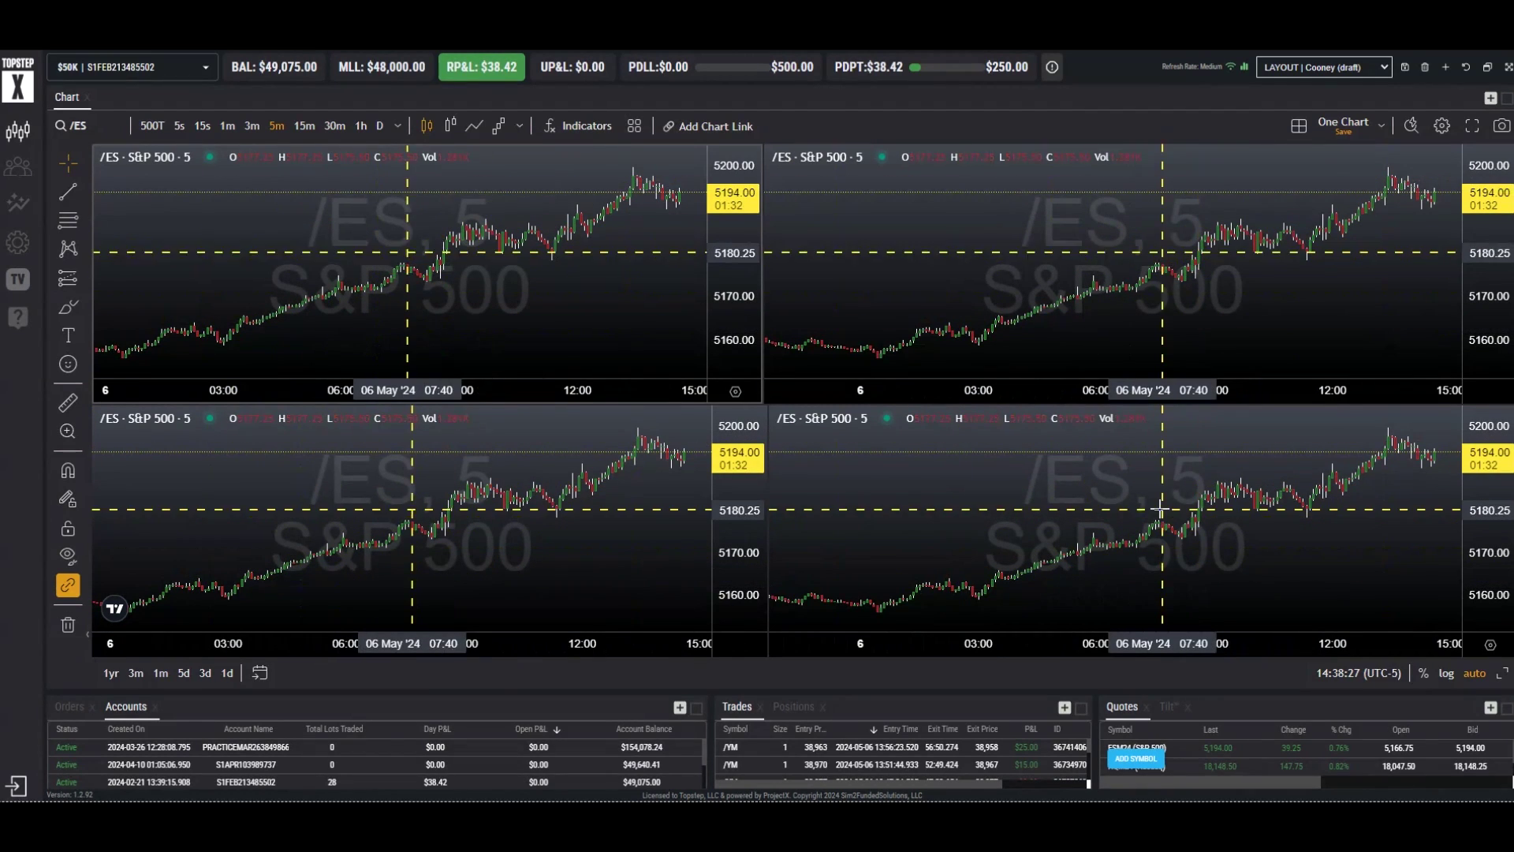
- Enable Interval sync in the layout options and put all four charts on 30-minute bars
click(1298, 127)
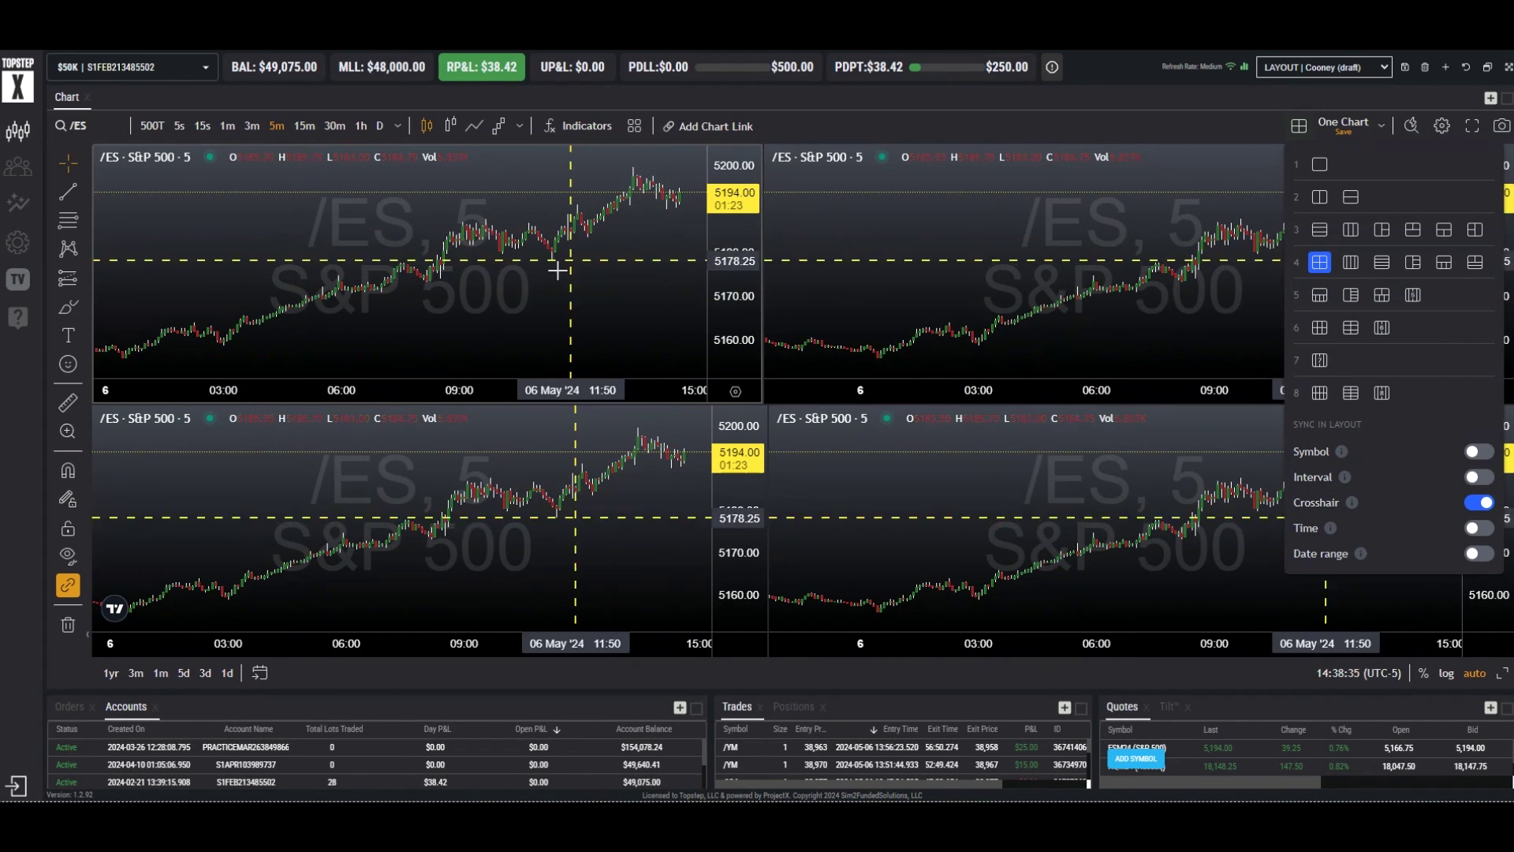
mouse_move(1133, 597)
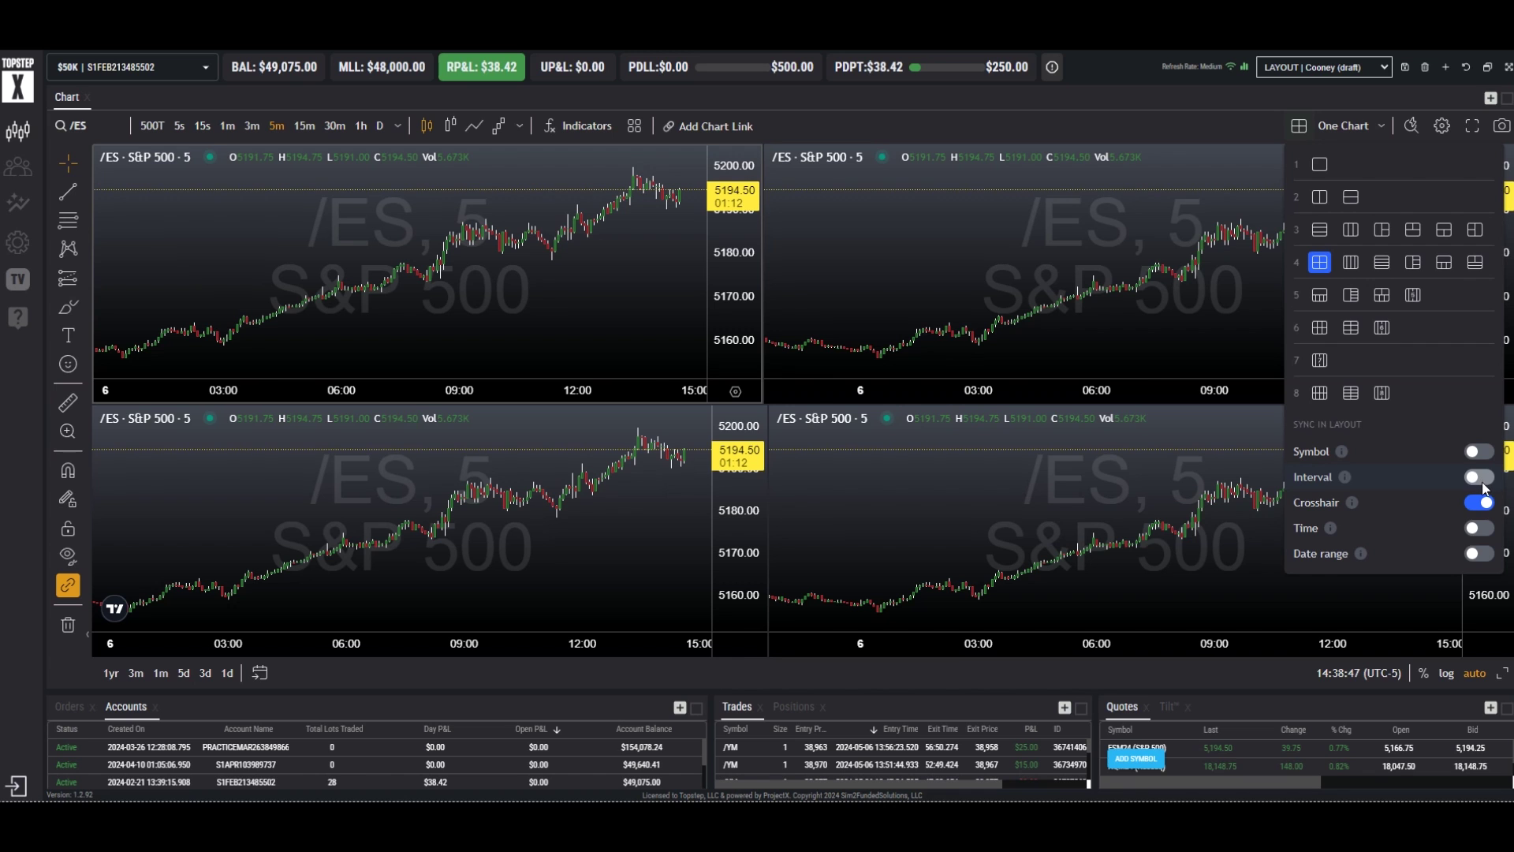
click(959, 268)
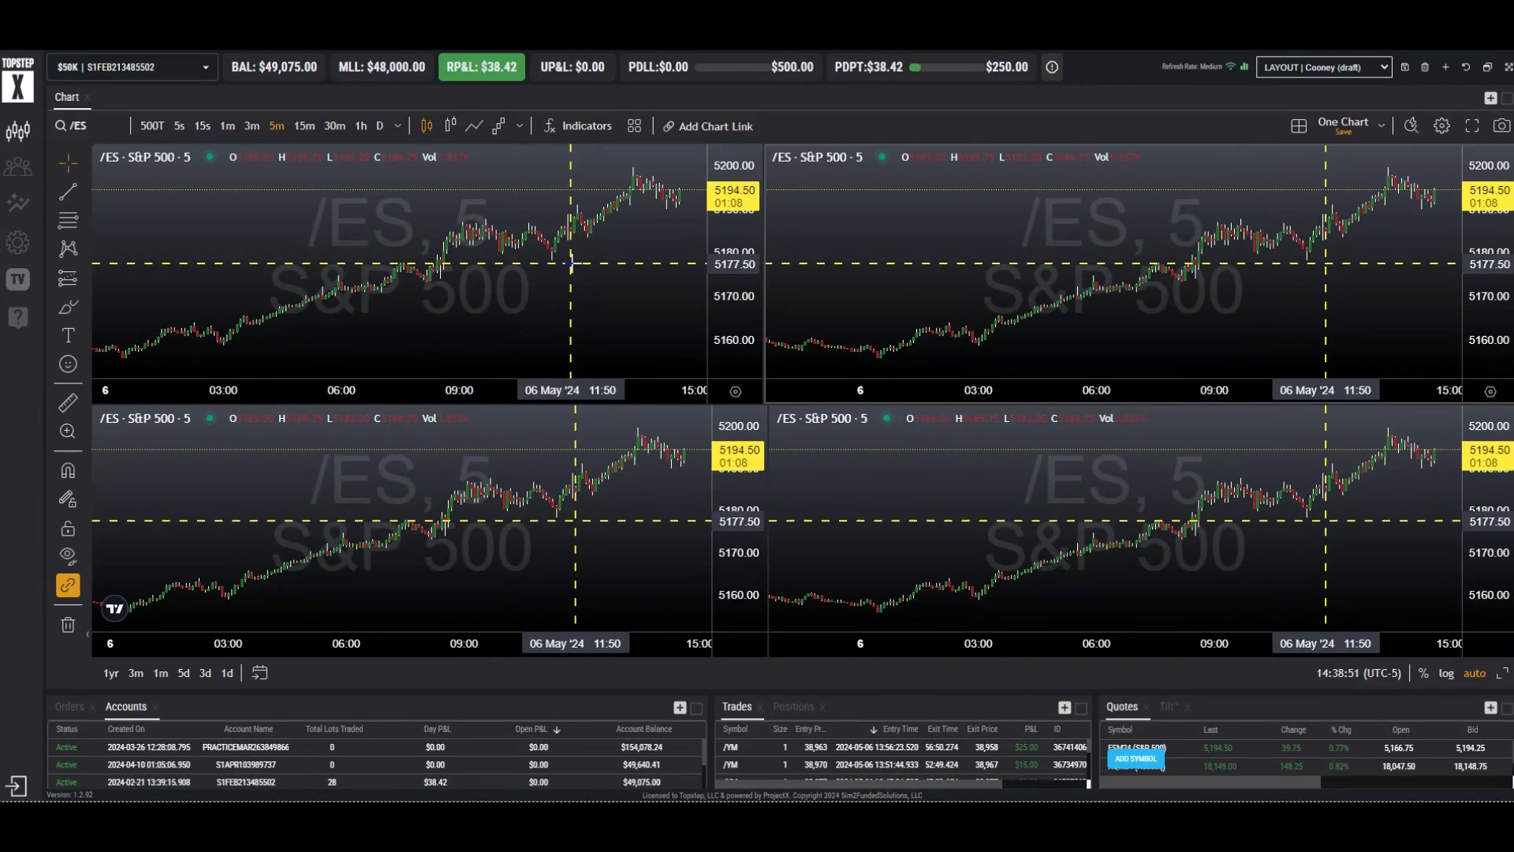
click(303, 124)
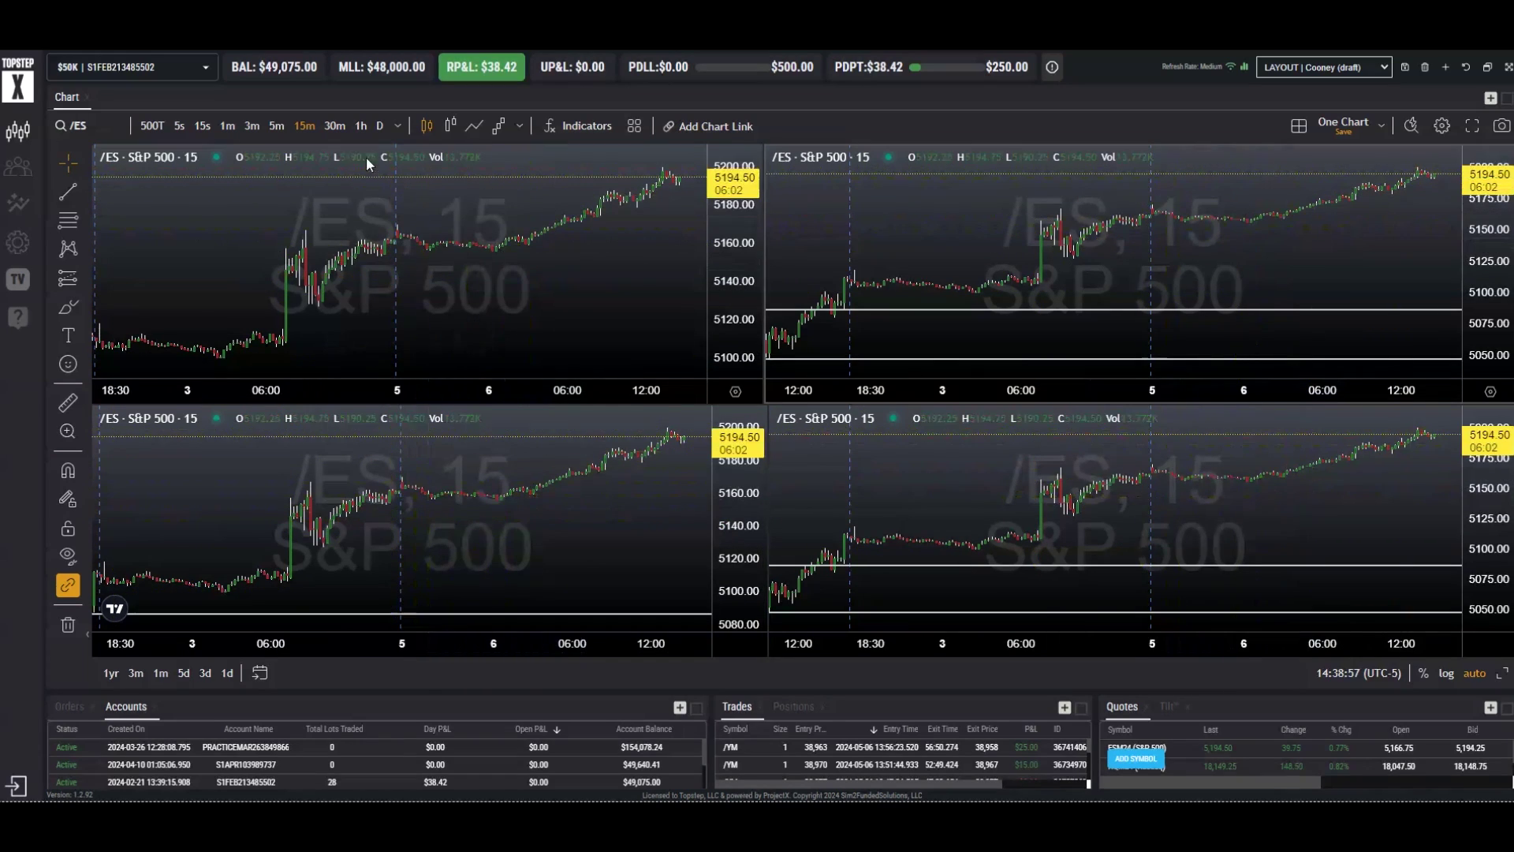
click(335, 126)
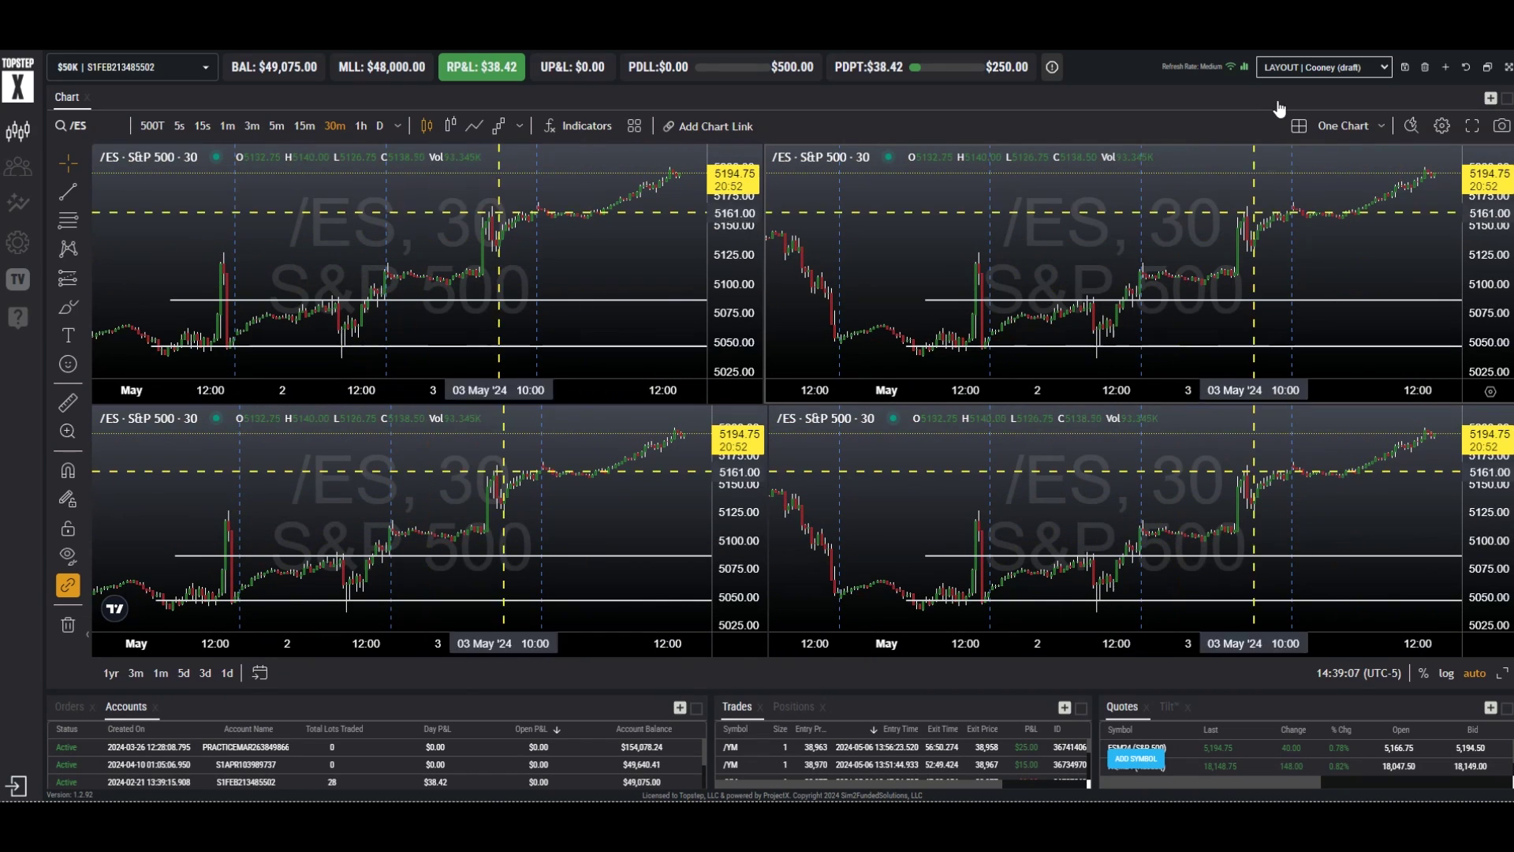
click(1301, 127)
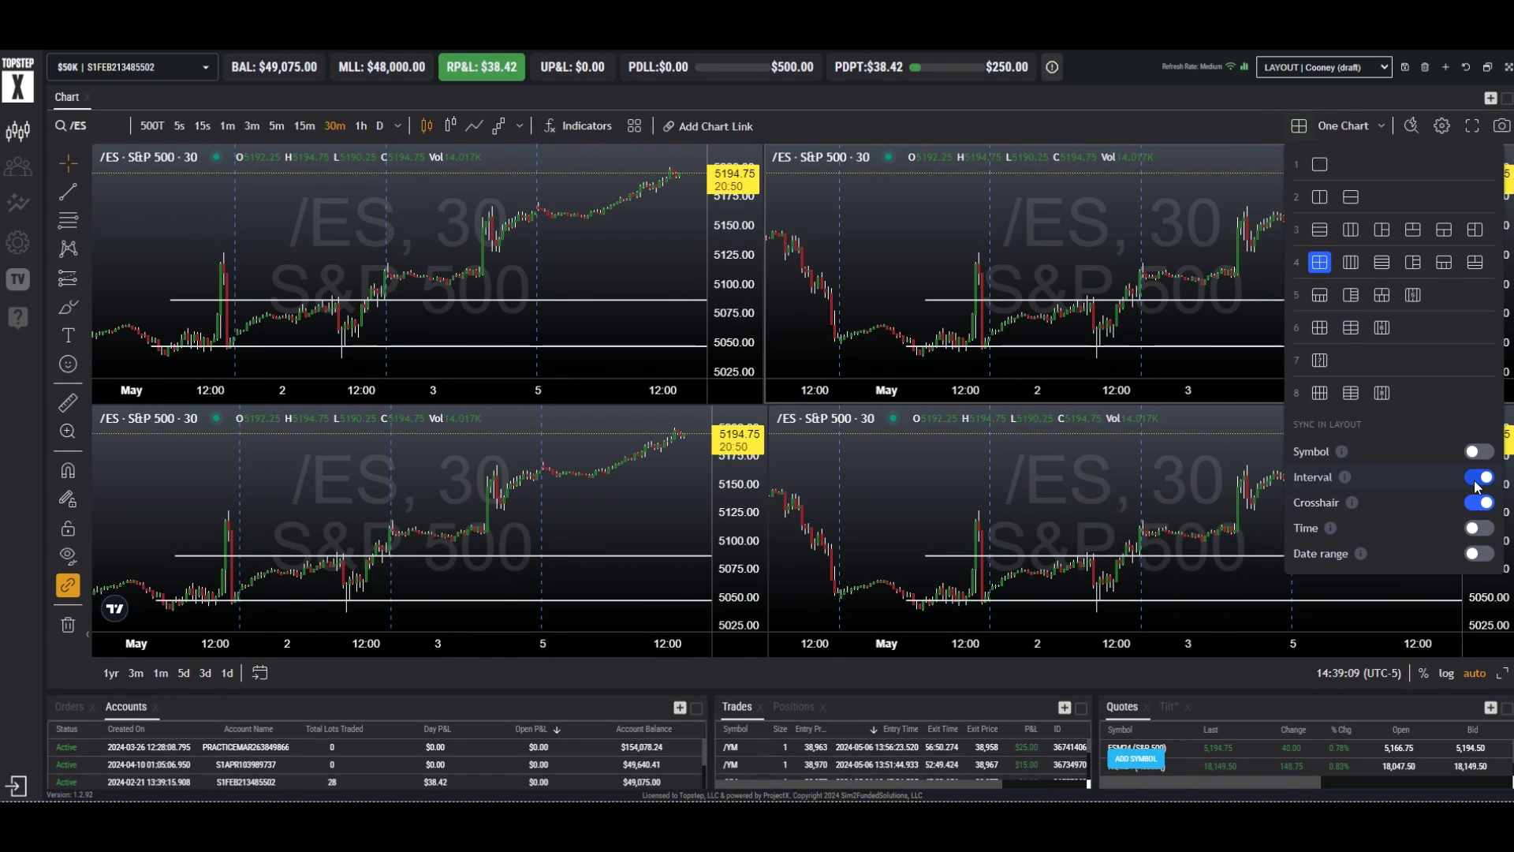
- Turn off Interval sync, set the charts to 5m, 15m, 30m and daily, and link the 5m chart
click(370, 504)
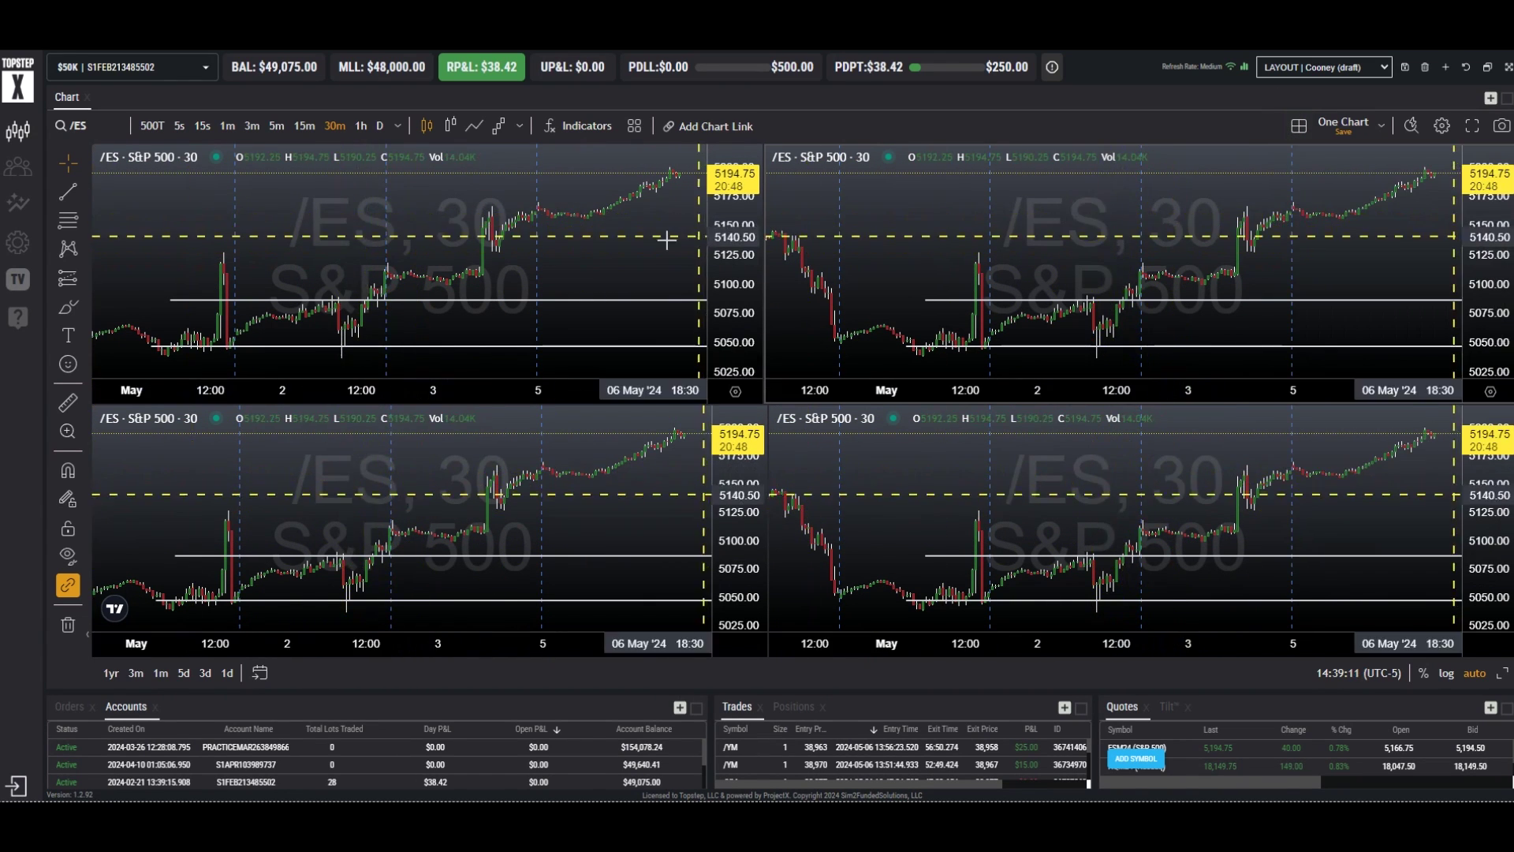
click(274, 126)
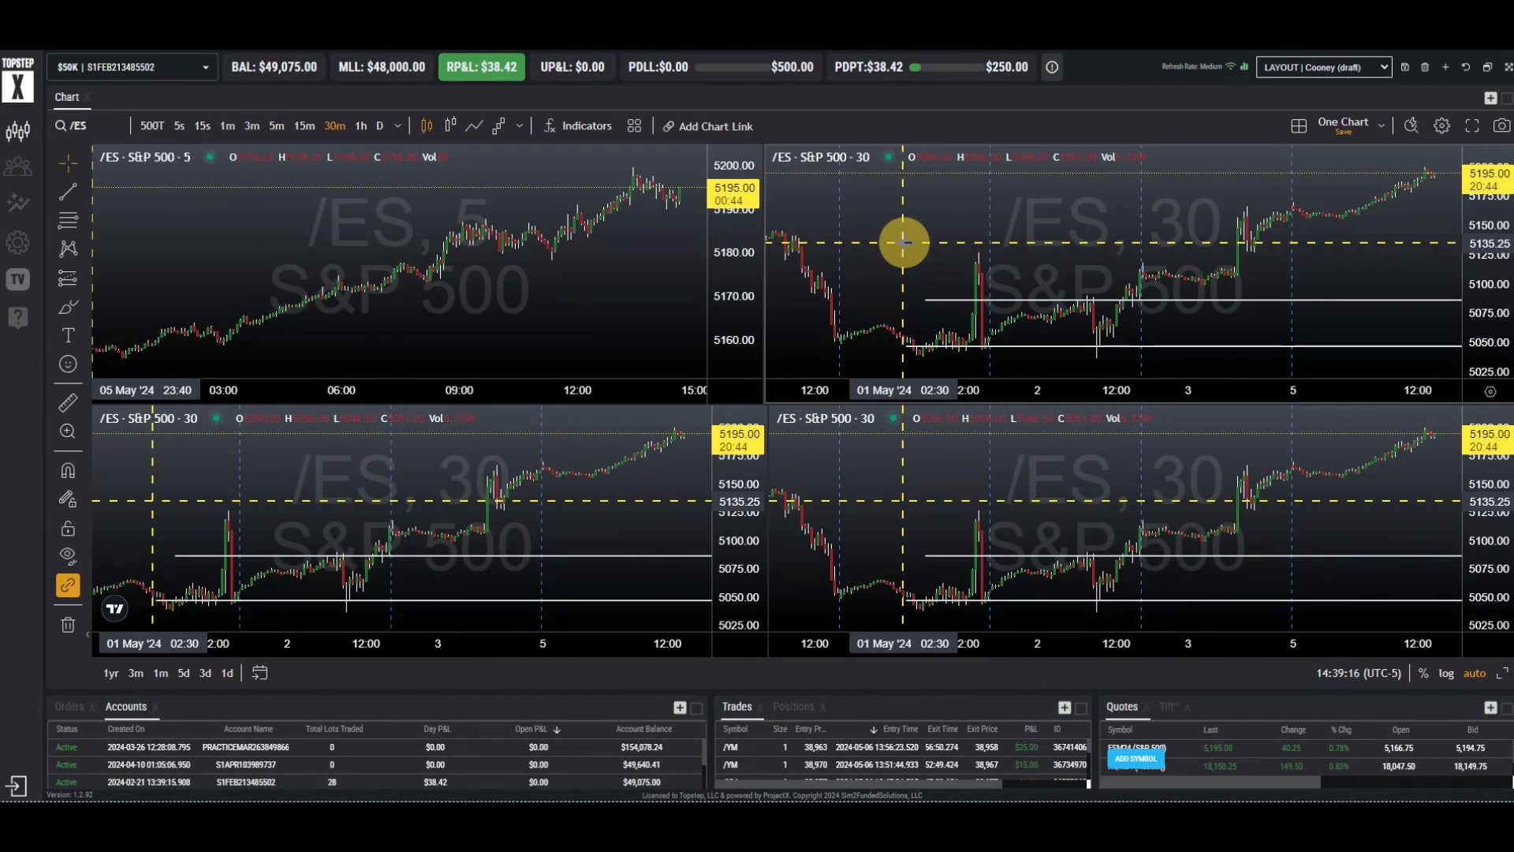
click(933, 230)
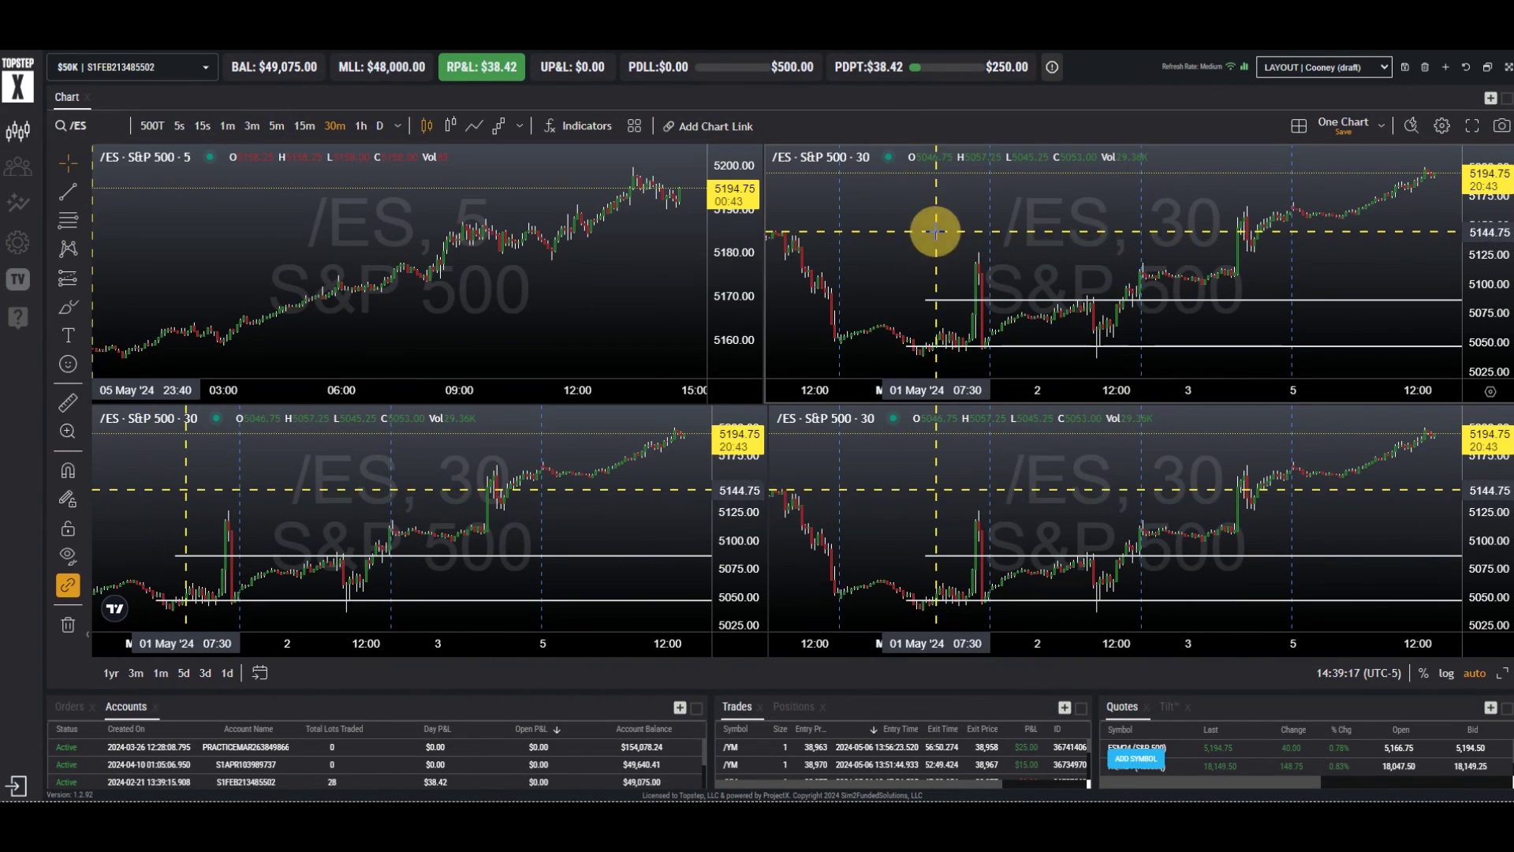
click(305, 127)
click(597, 505)
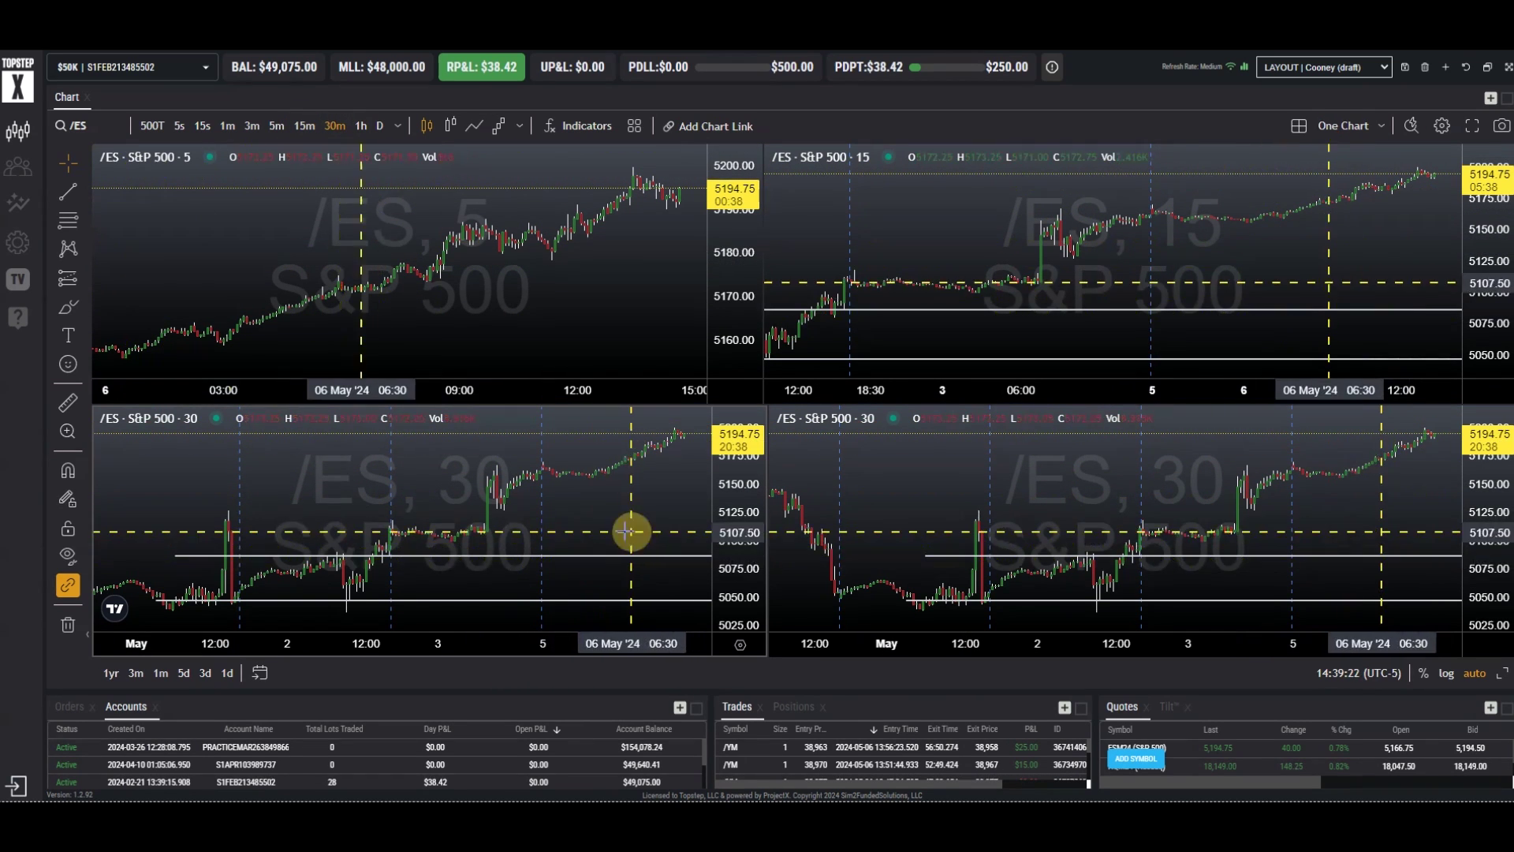
click(379, 125)
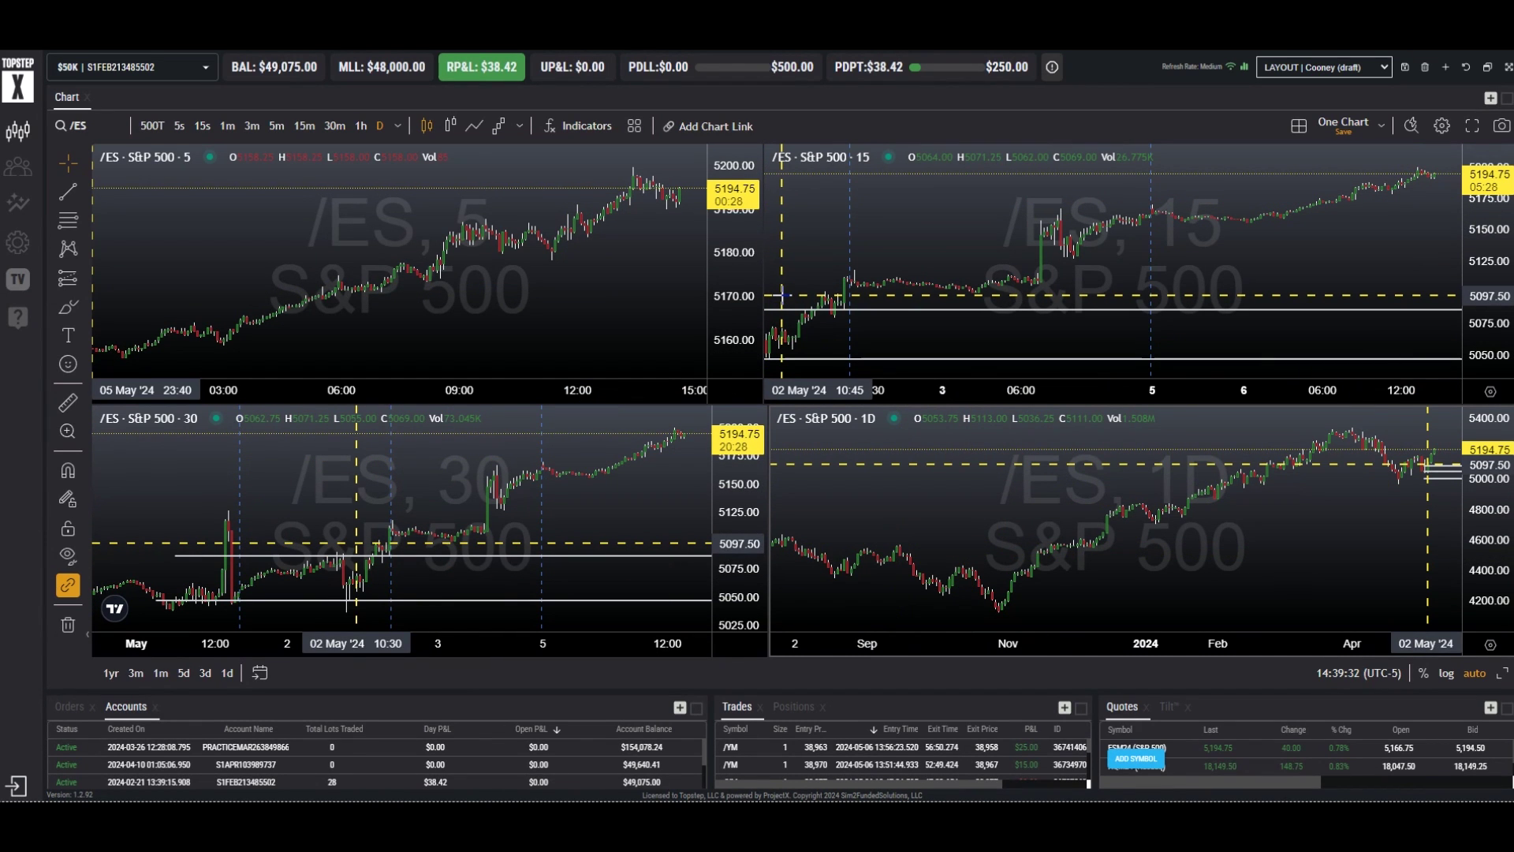
click(378, 209)
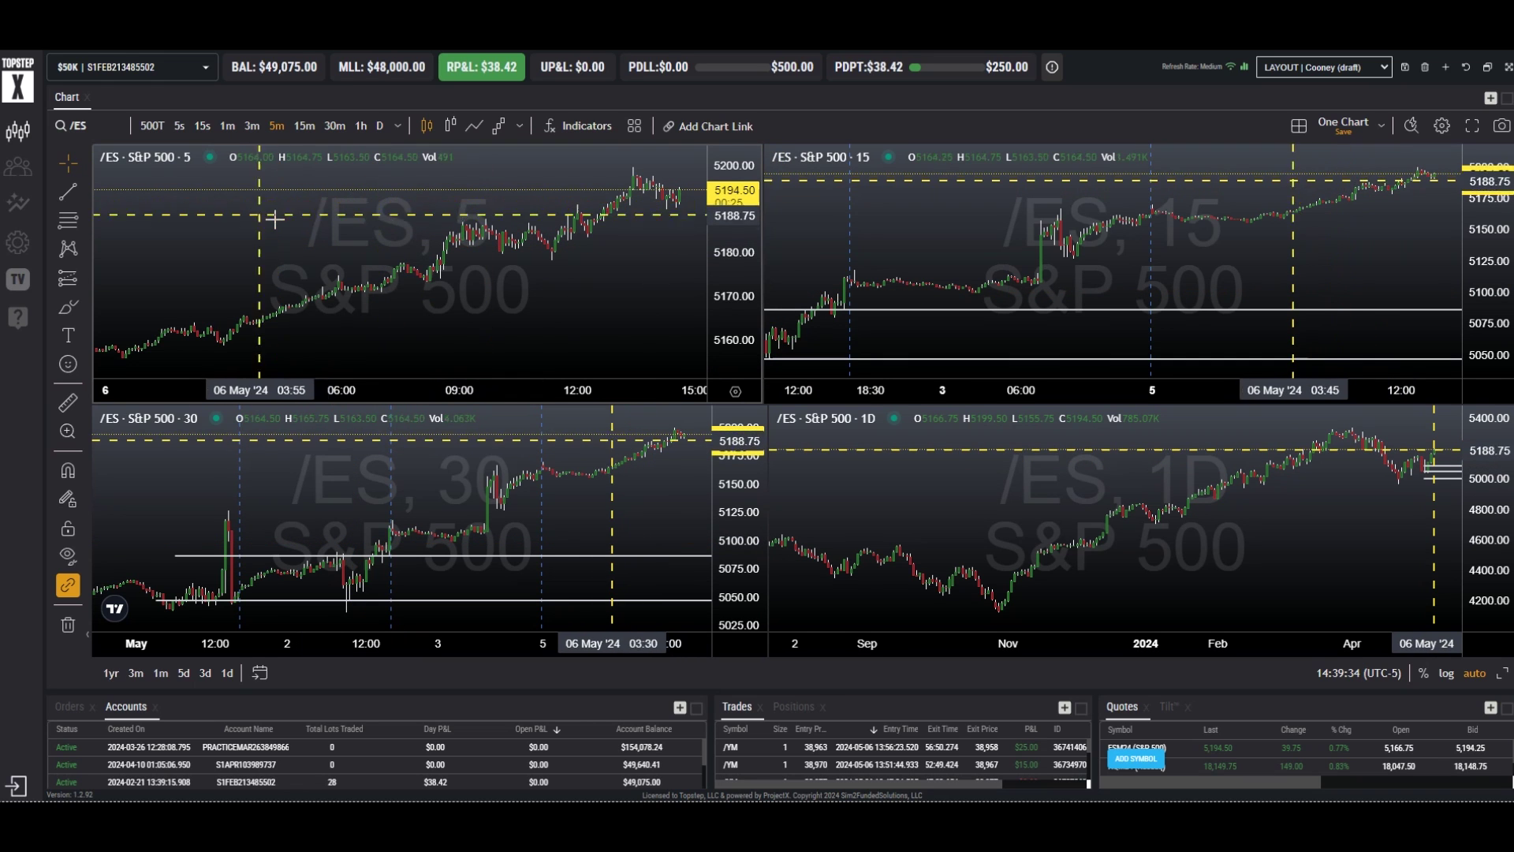
- Give the 5-minute chart a white chart link
mouse_move(128, 184)
click(173, 177)
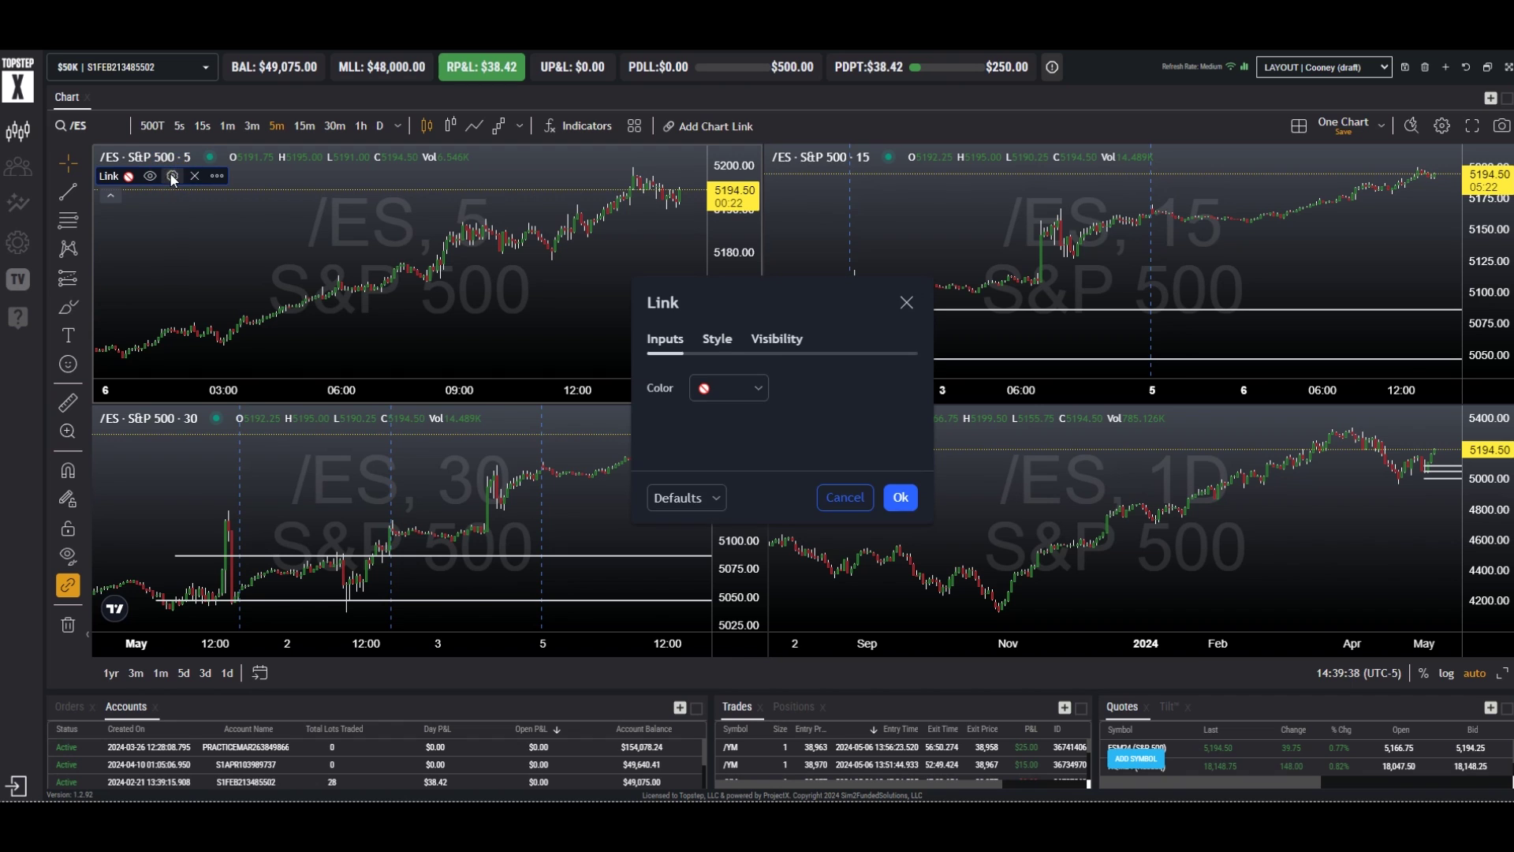
click(769, 387)
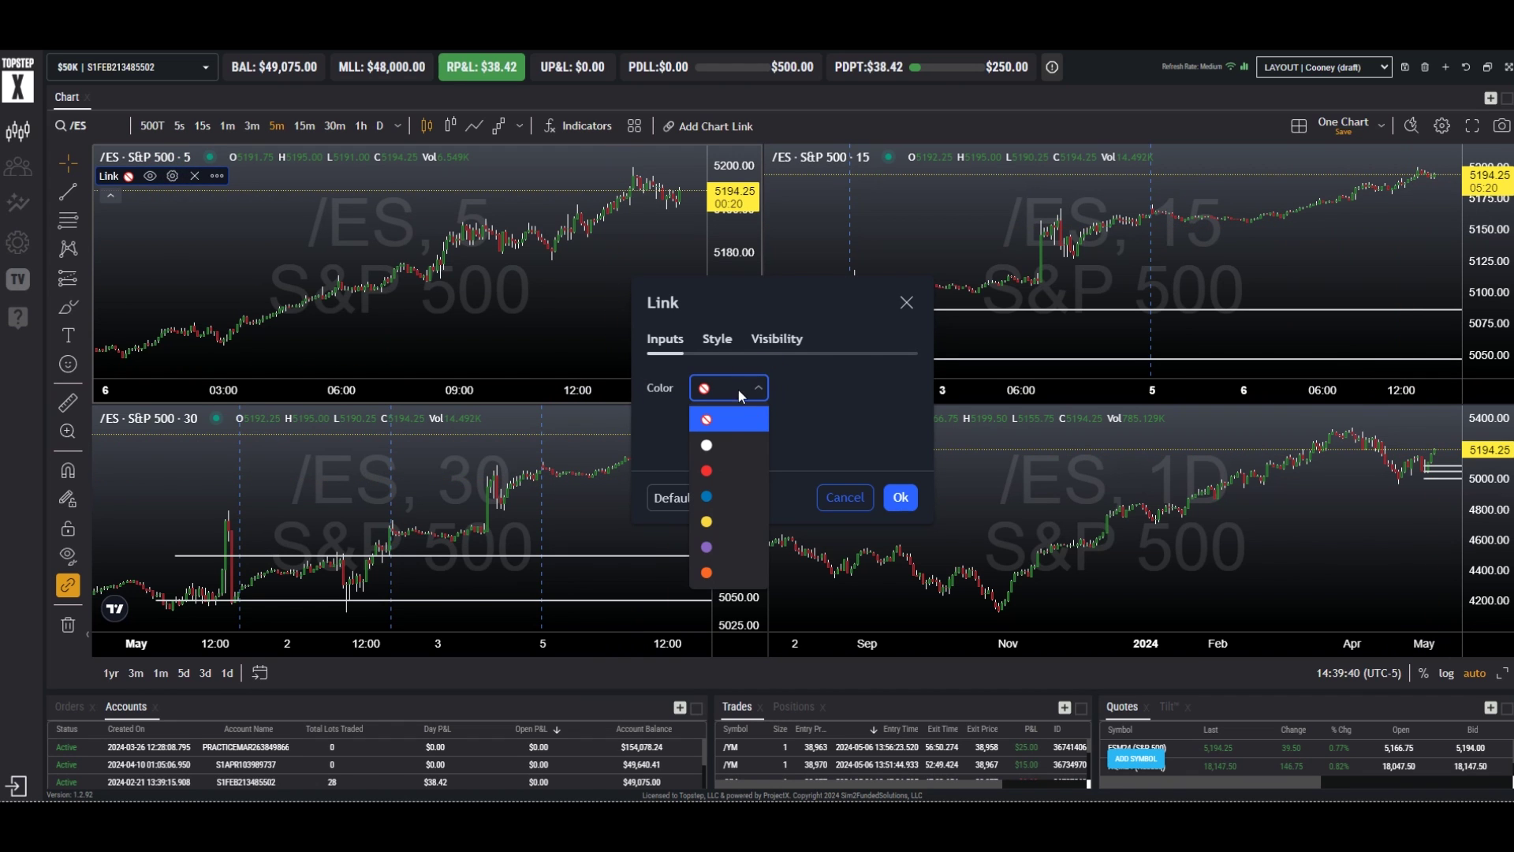
click(716, 444)
click(901, 496)
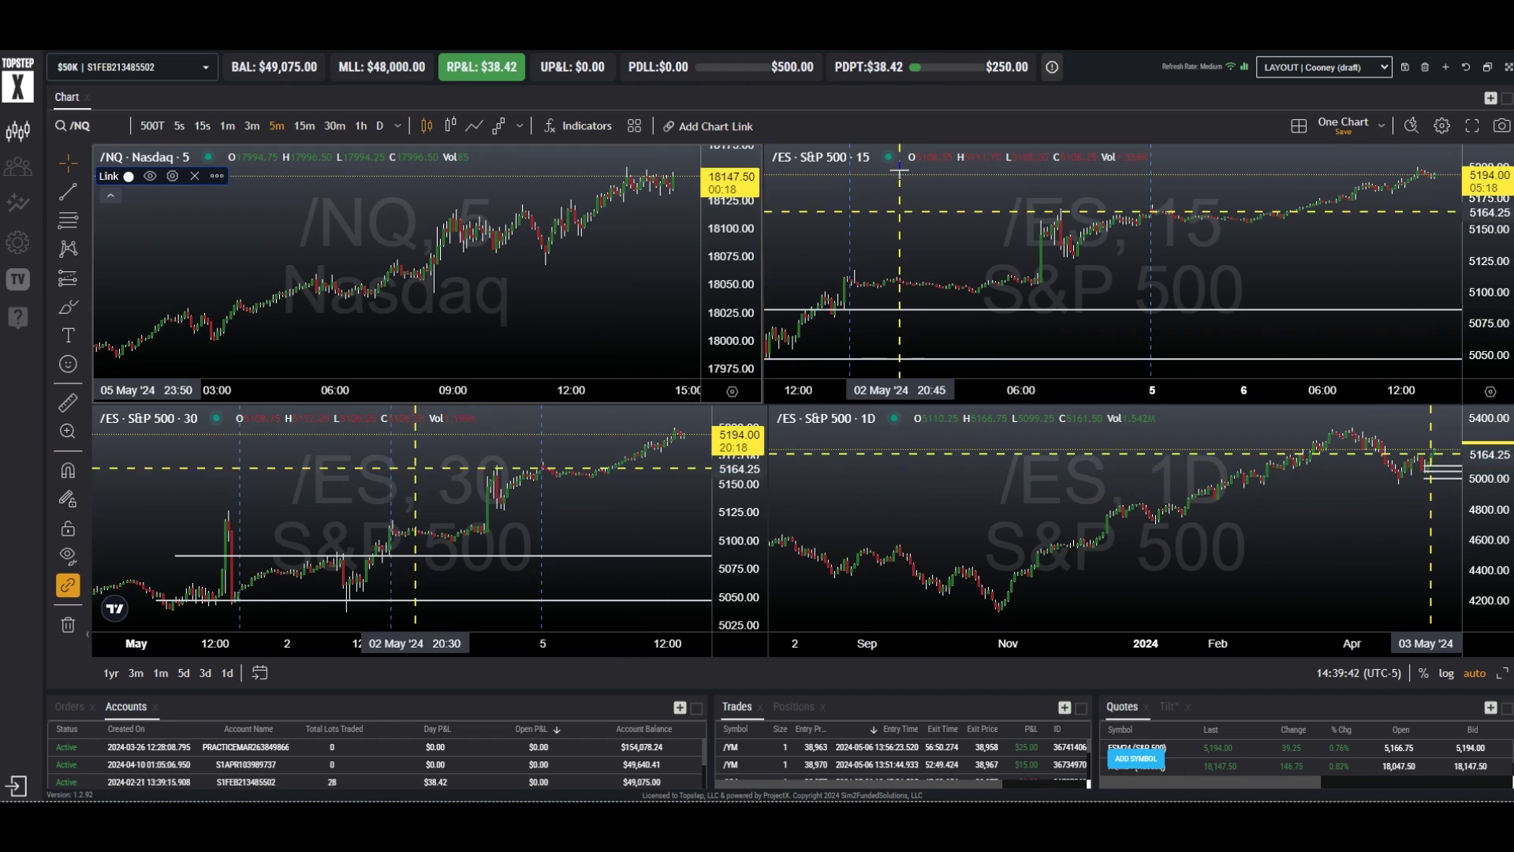
- Add a red chart link to the 15-minute chart
click(925, 209)
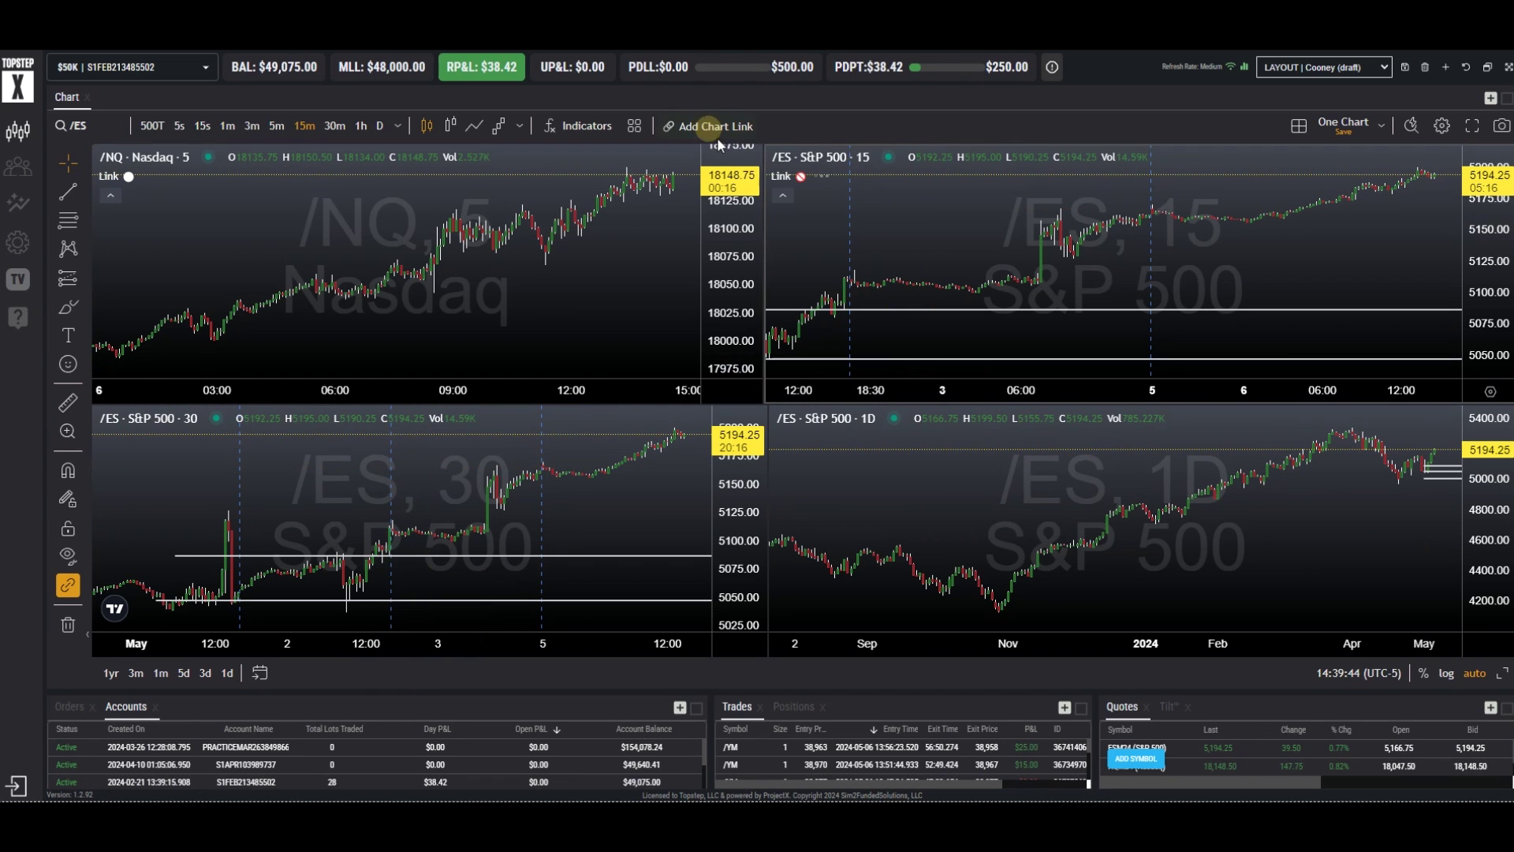
click(844, 176)
click(755, 394)
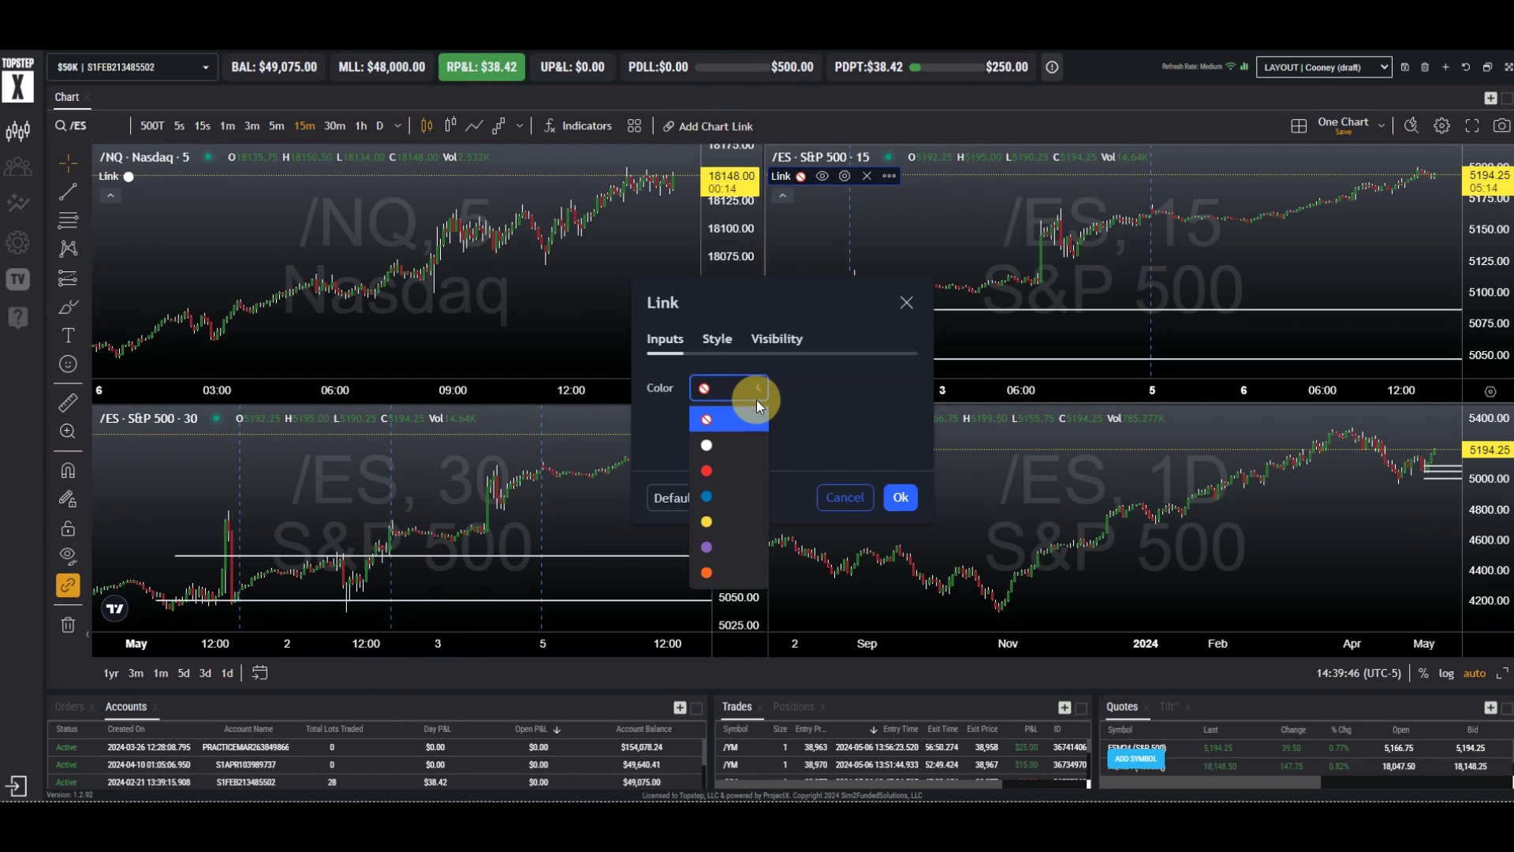
click(707, 471)
click(900, 497)
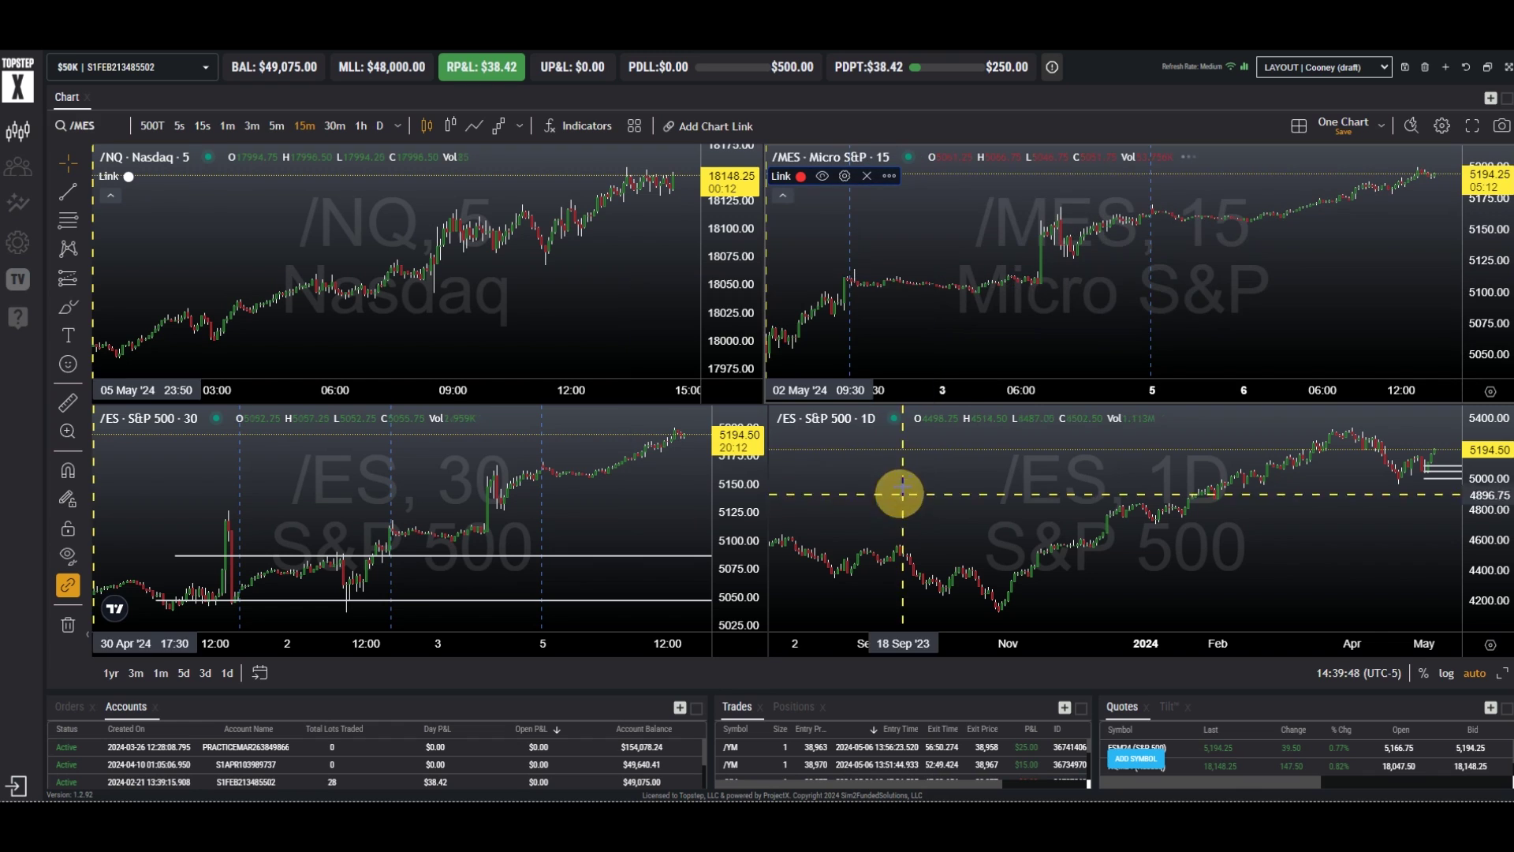
- Add a blue chart link to the 30-minute chart
click(655, 528)
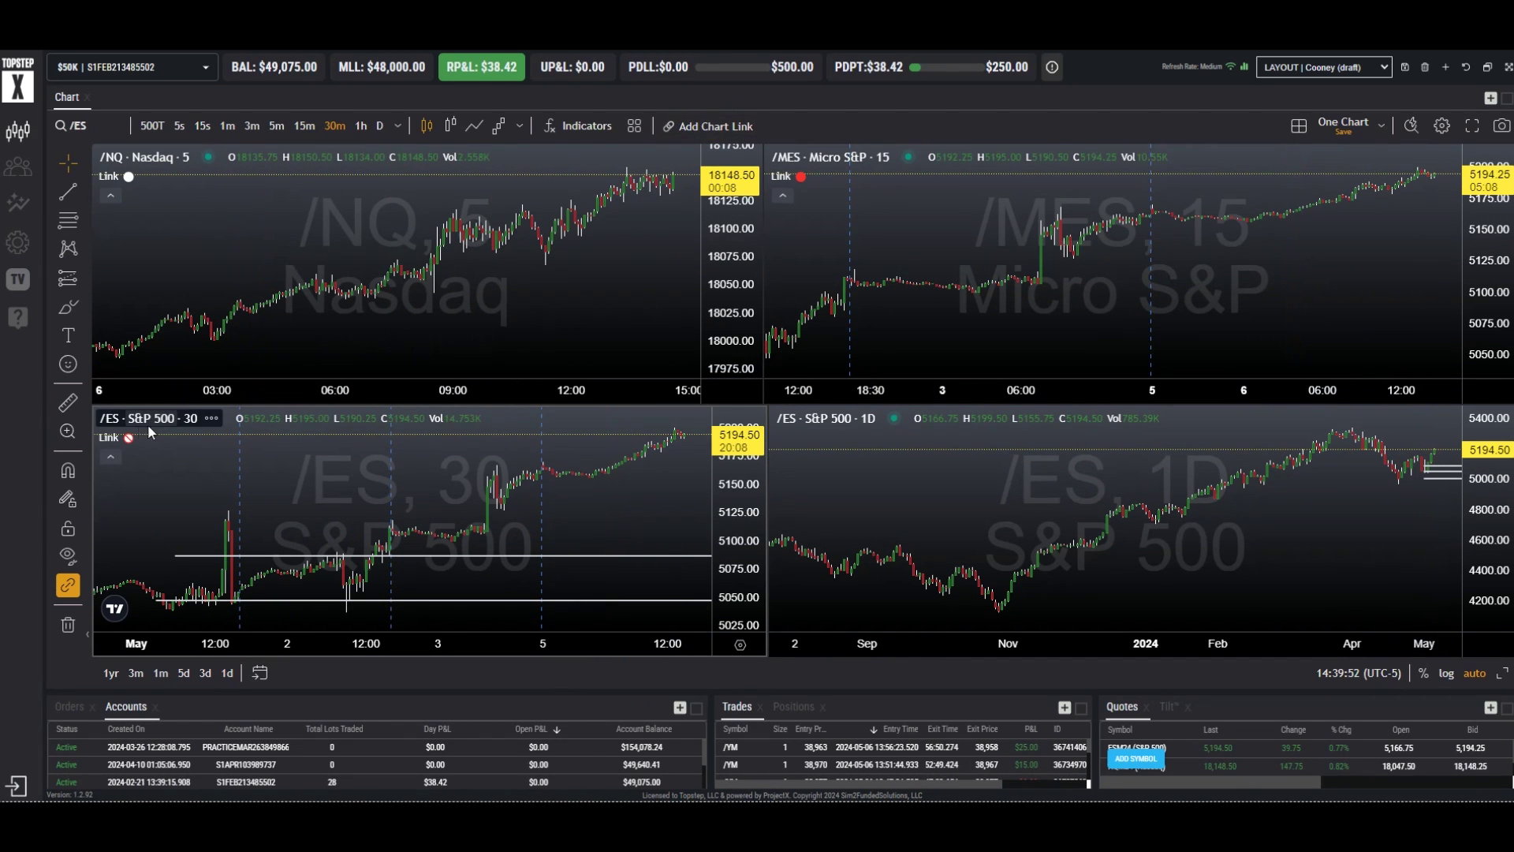
click(172, 437)
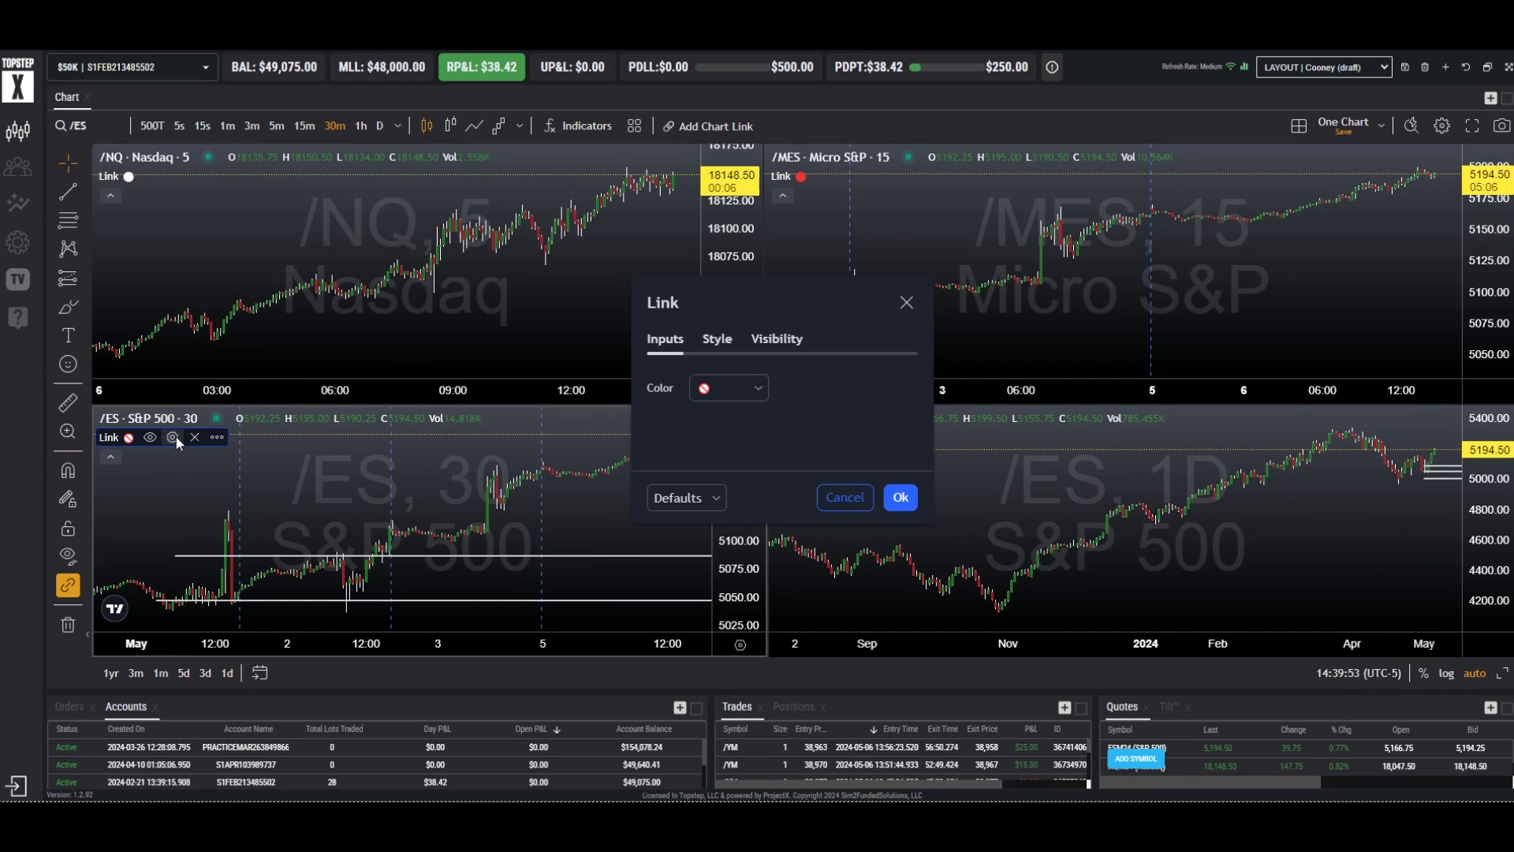
click(742, 387)
click(709, 494)
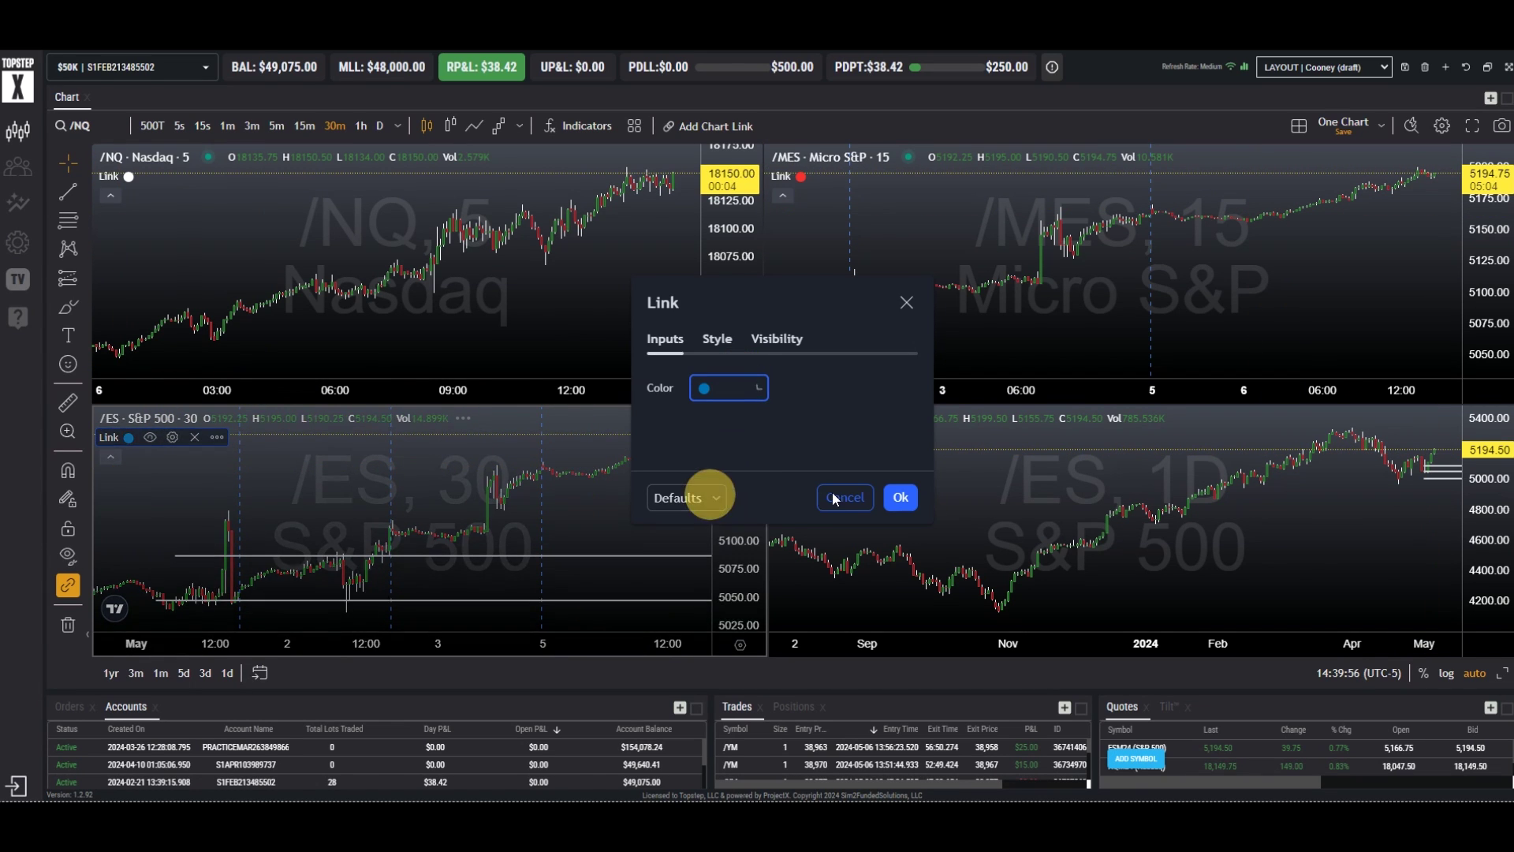
click(900, 496)
- Add a yellow chart link to the daily /ES chart
click(1014, 477)
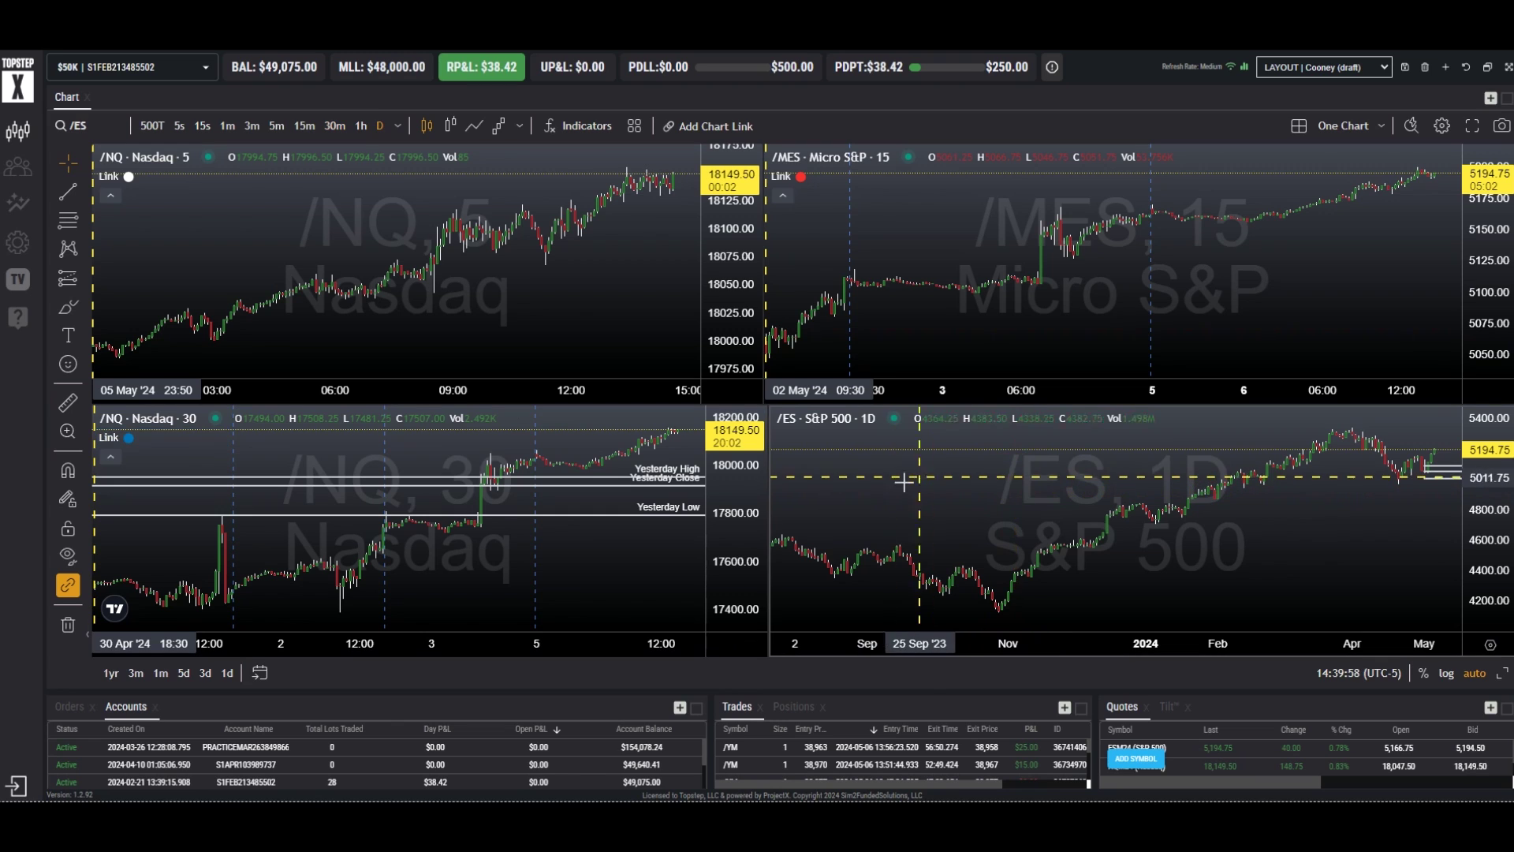
click(718, 127)
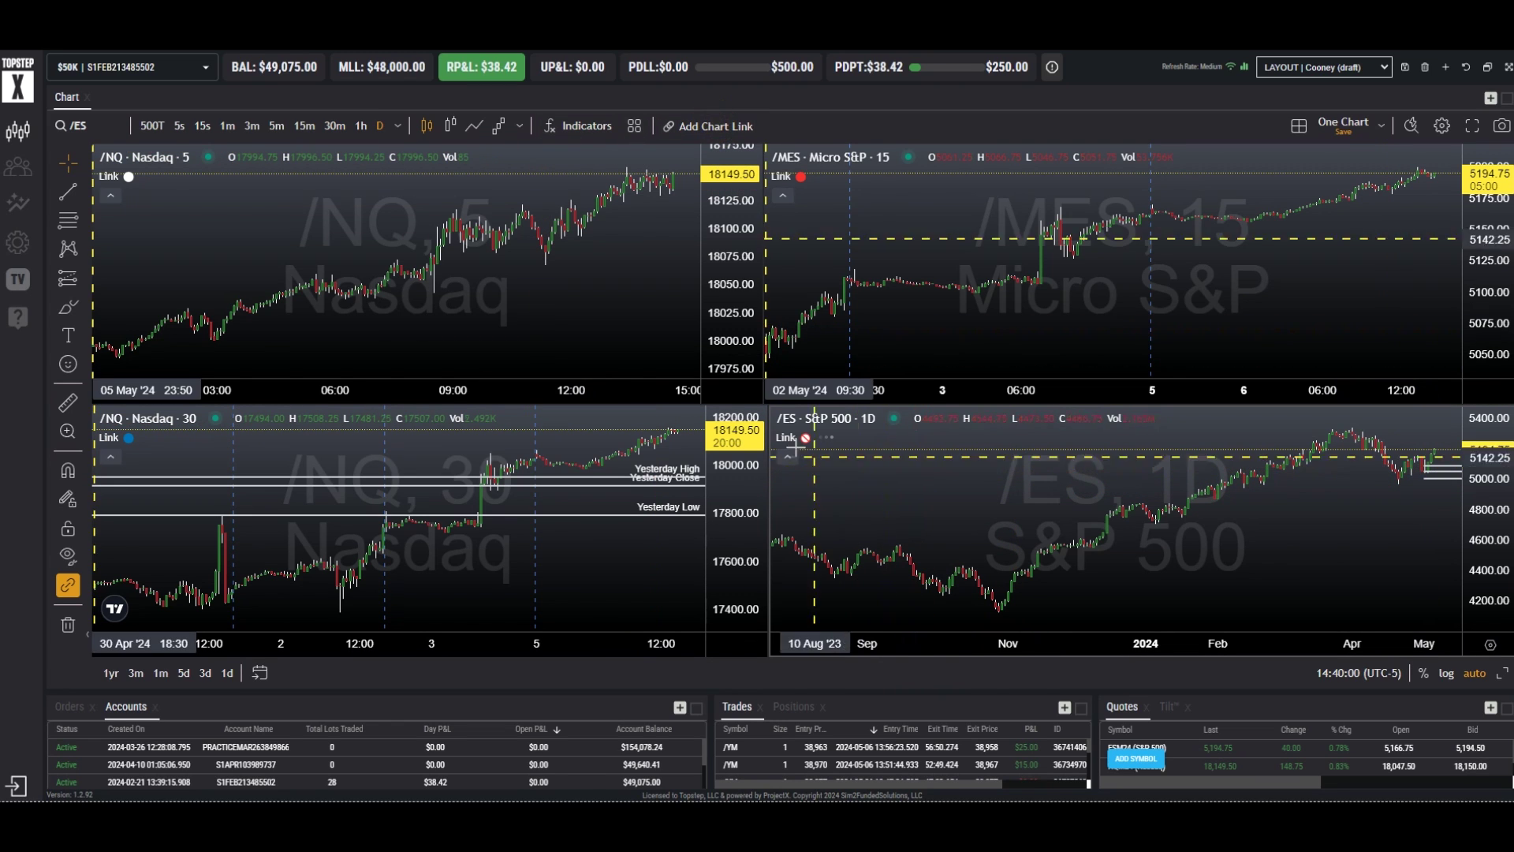
click(848, 433)
click(731, 387)
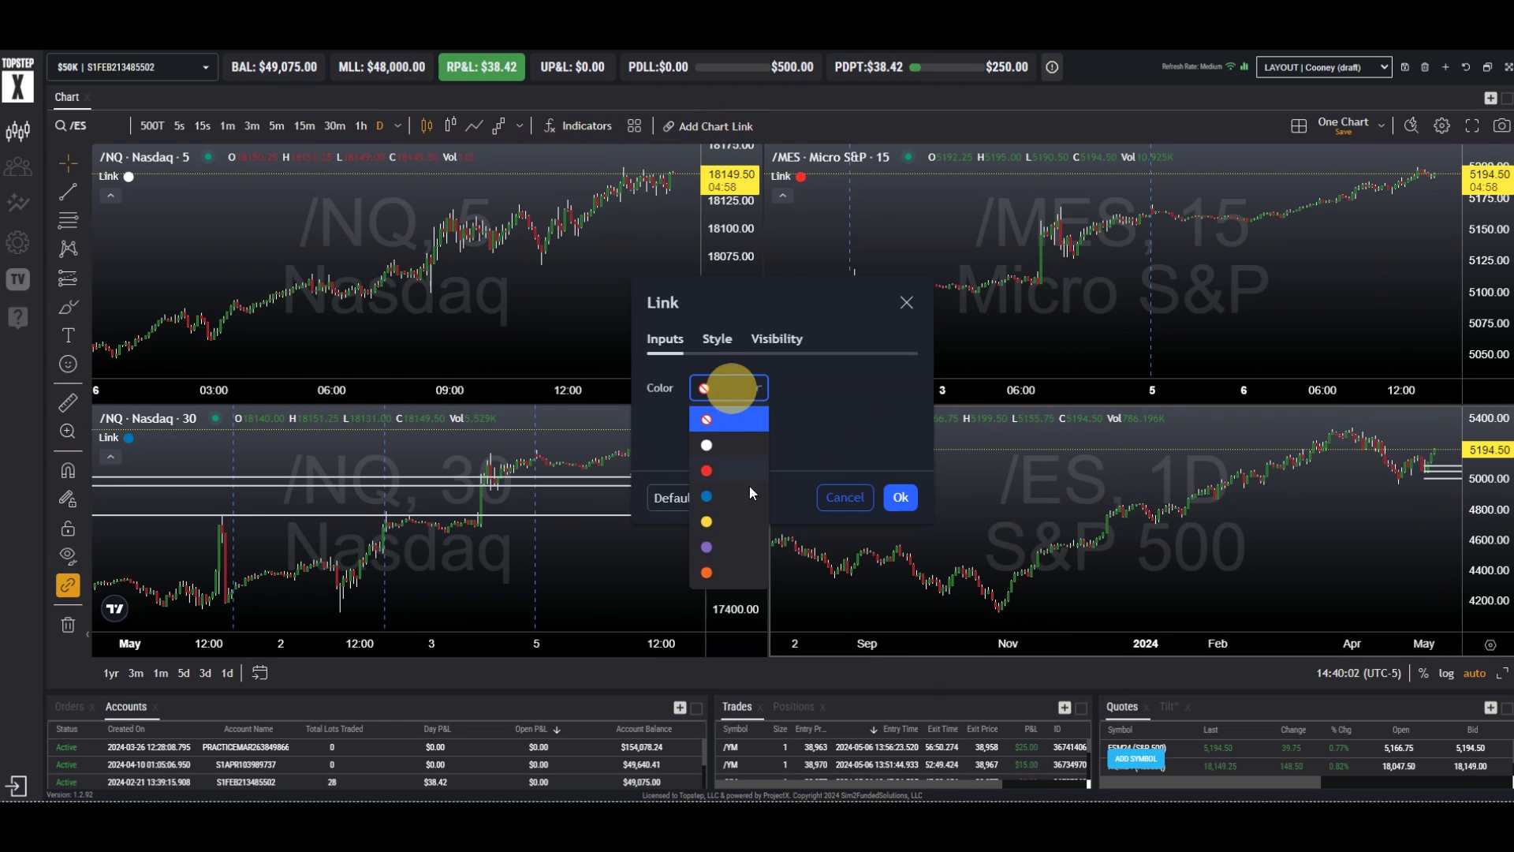
click(724, 520)
click(899, 497)
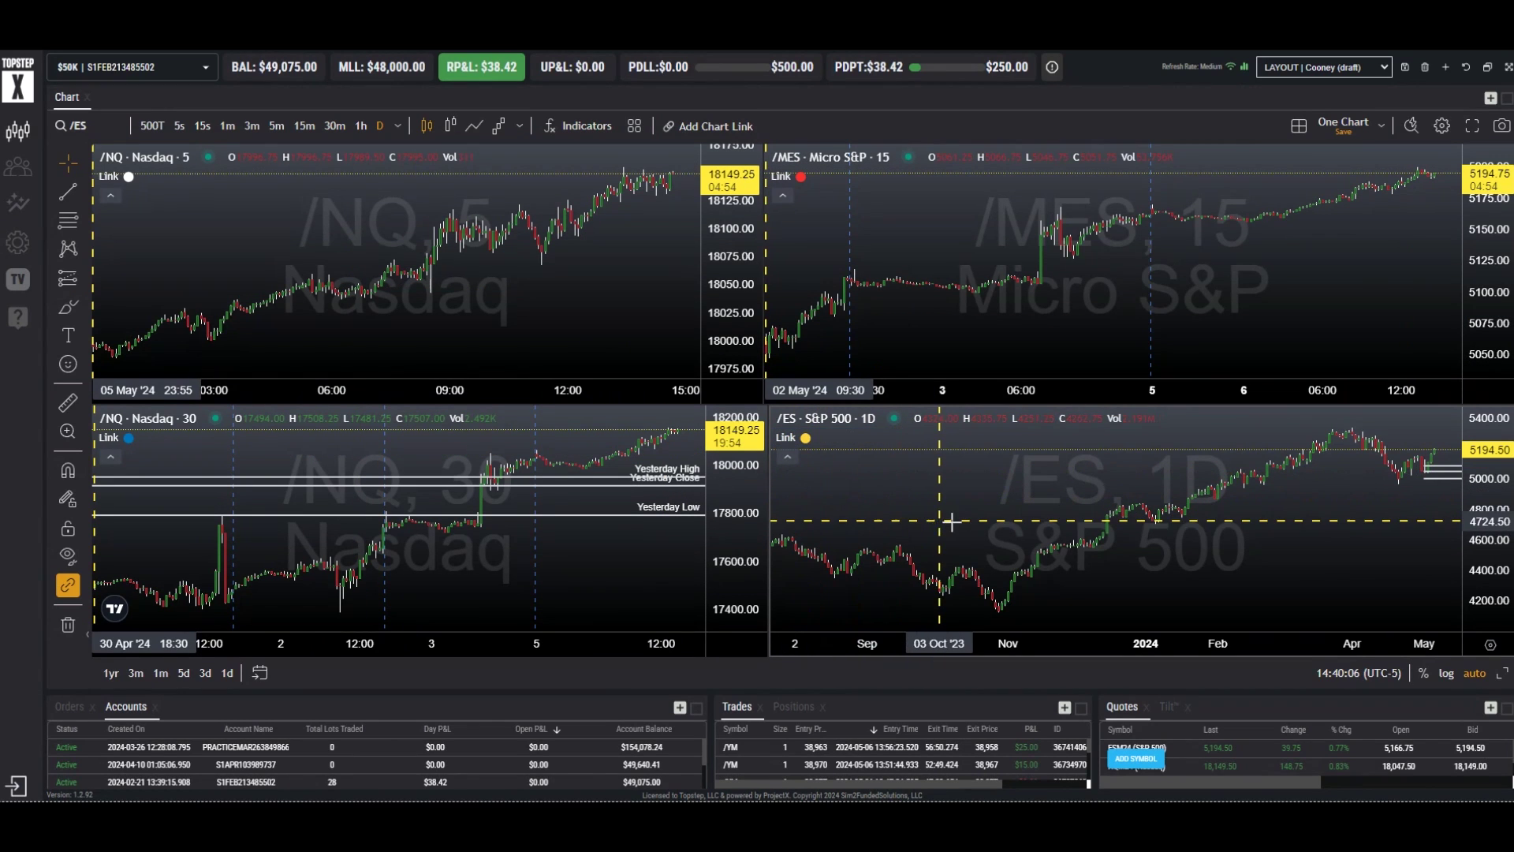
- Re-enable Interval sync and put all four linked charts on 15-minute candles
click(1298, 128)
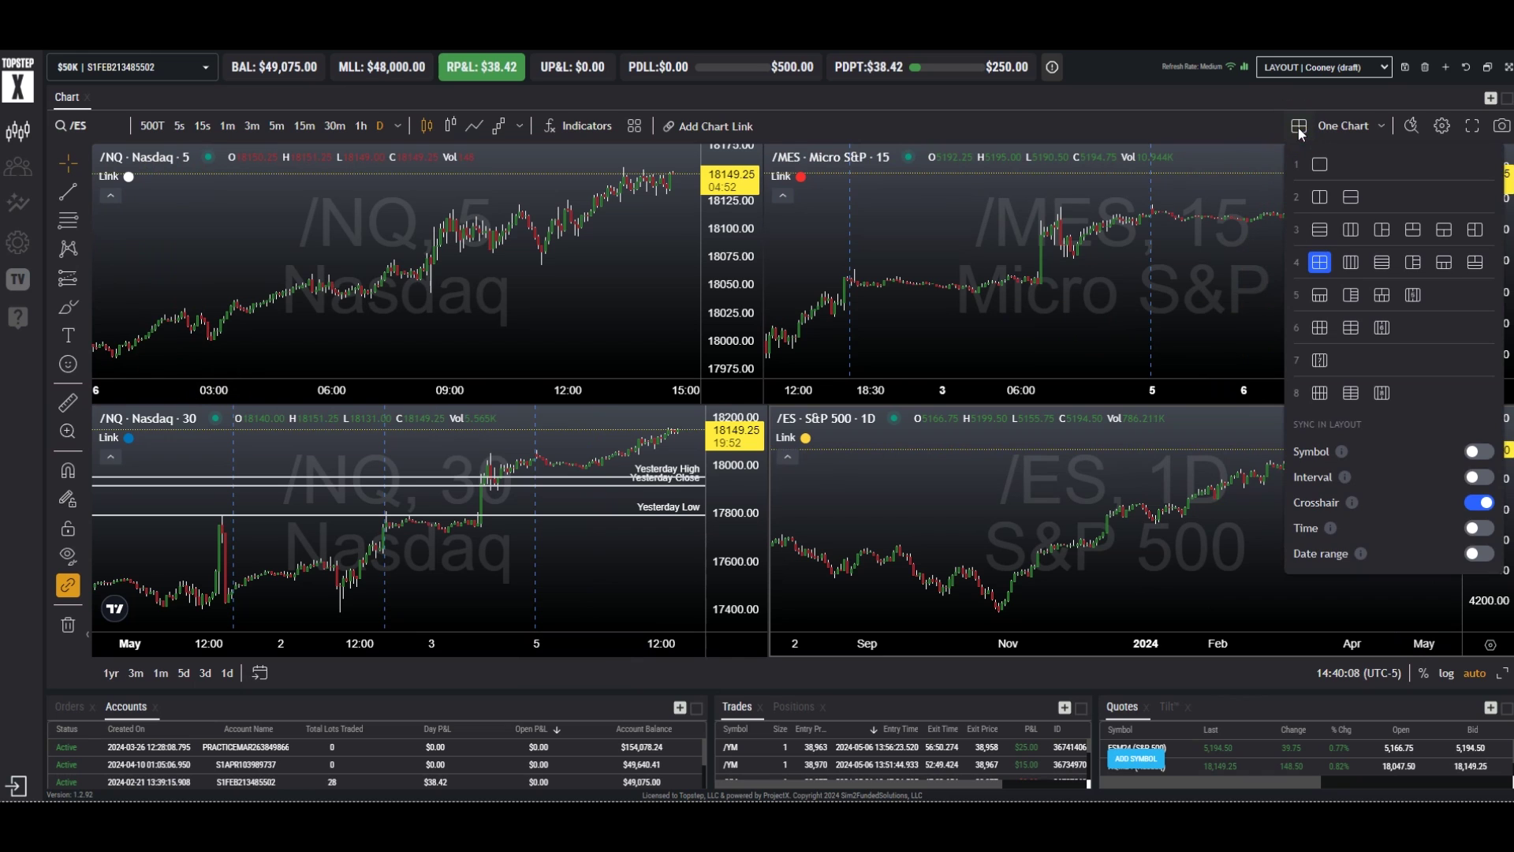
click(1475, 477)
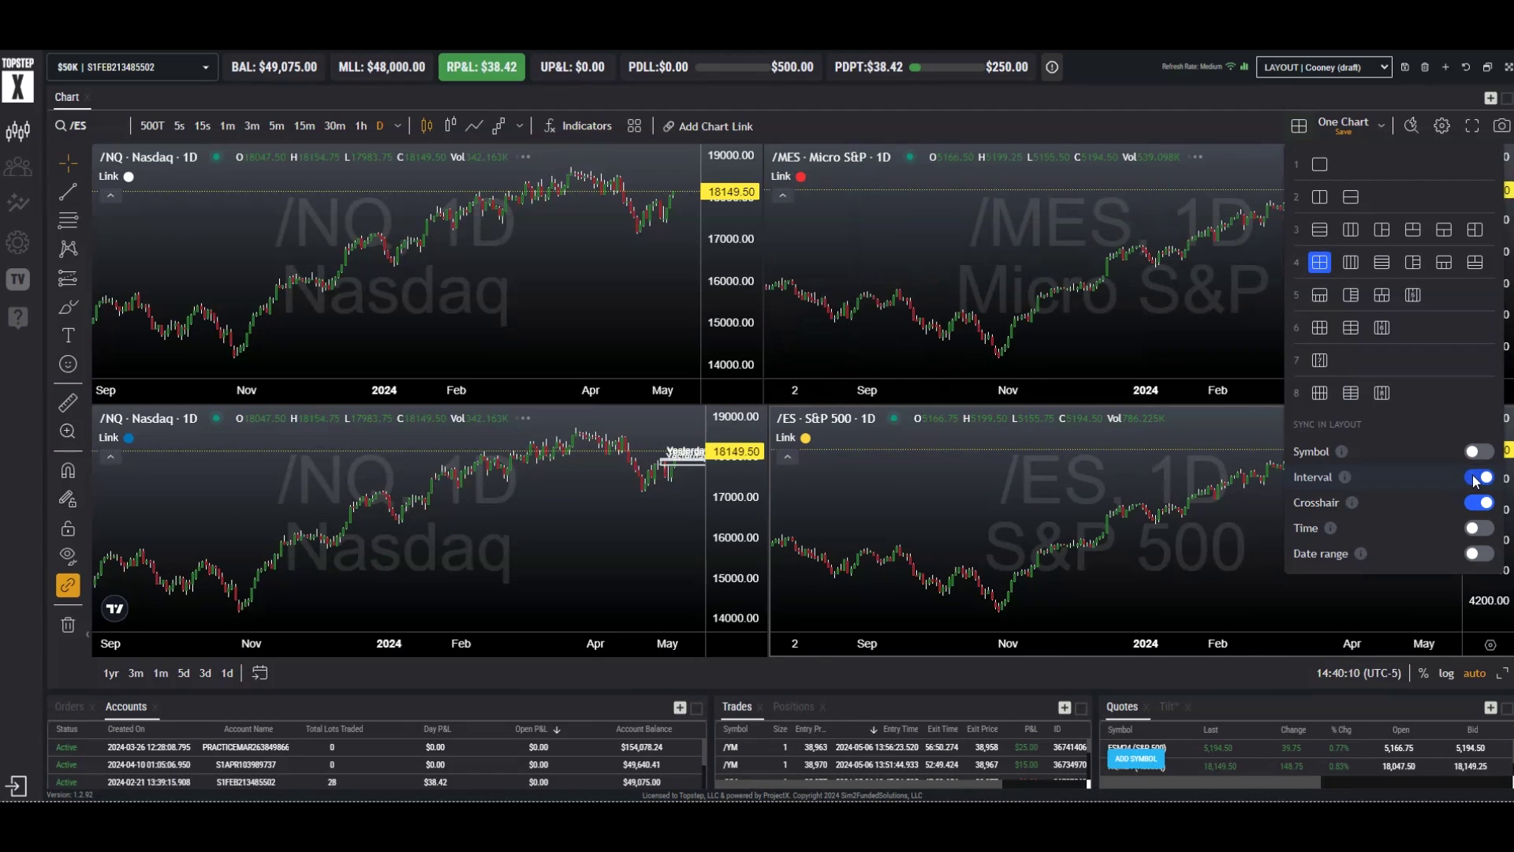
click(584, 274)
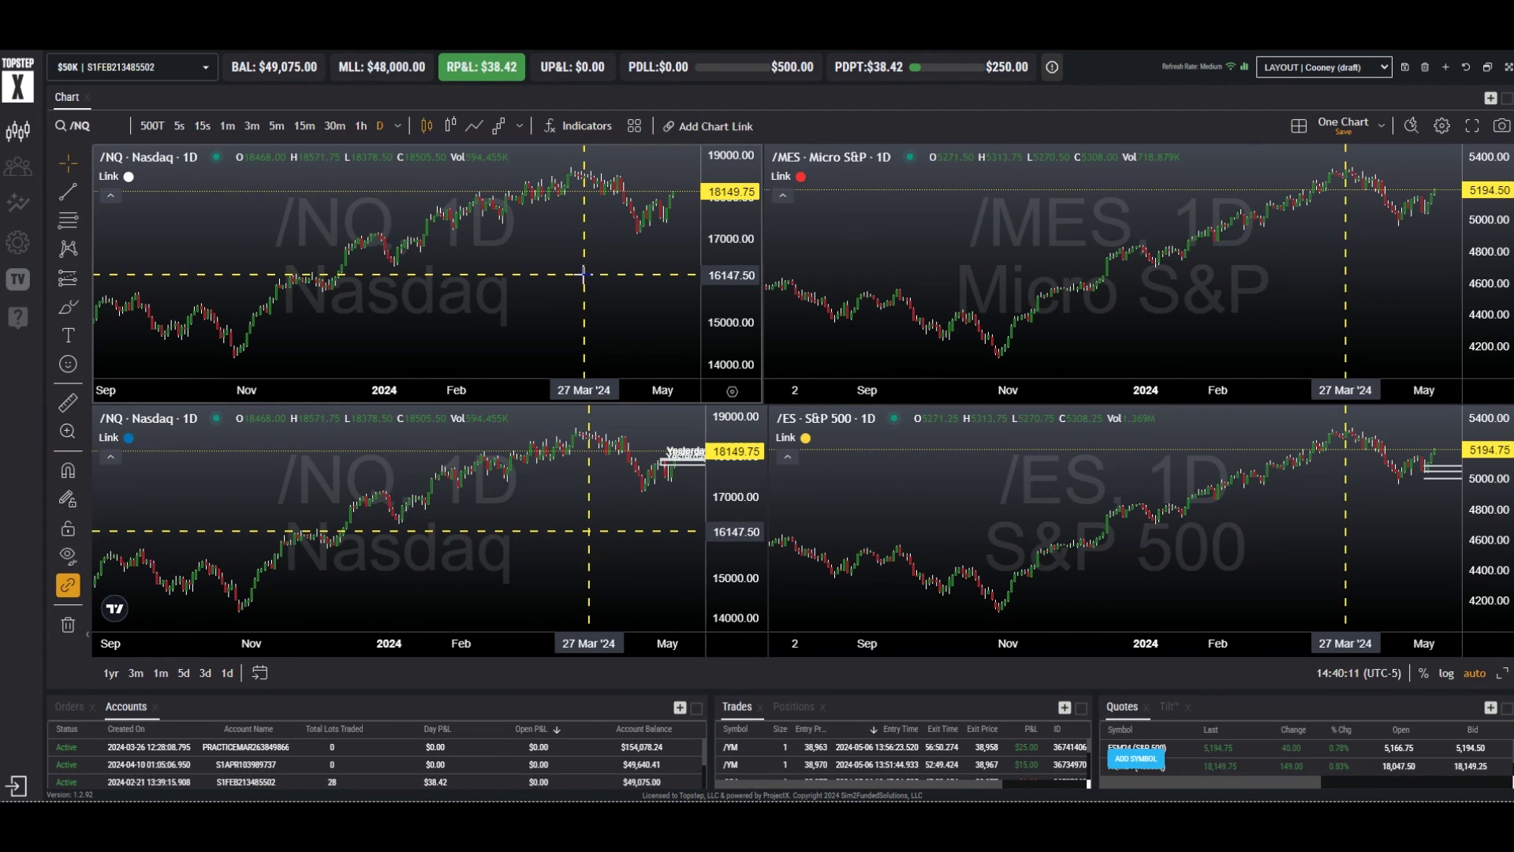
click(305, 126)
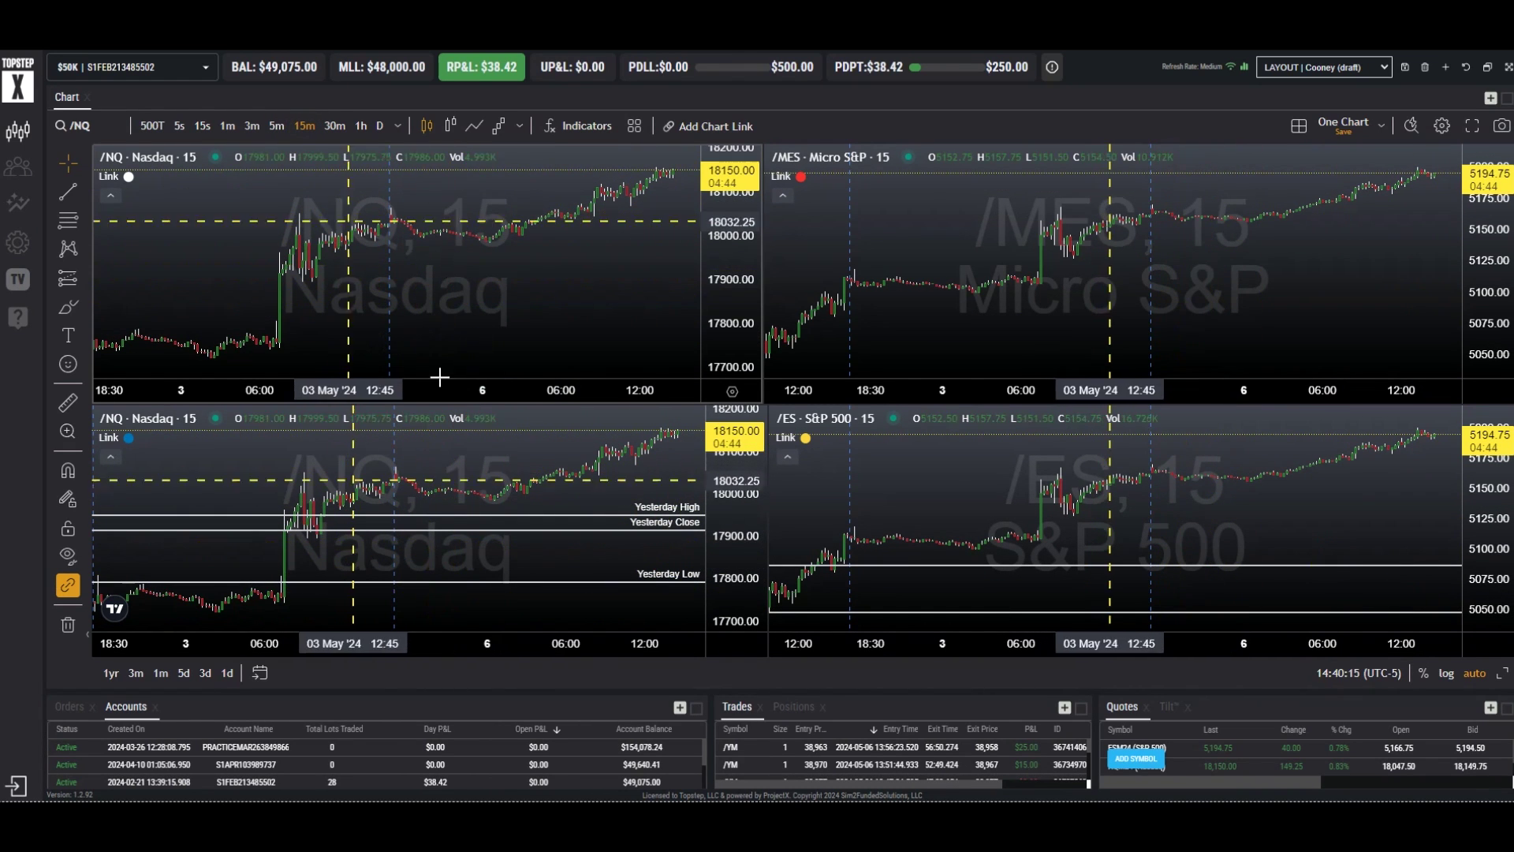
click(469, 457)
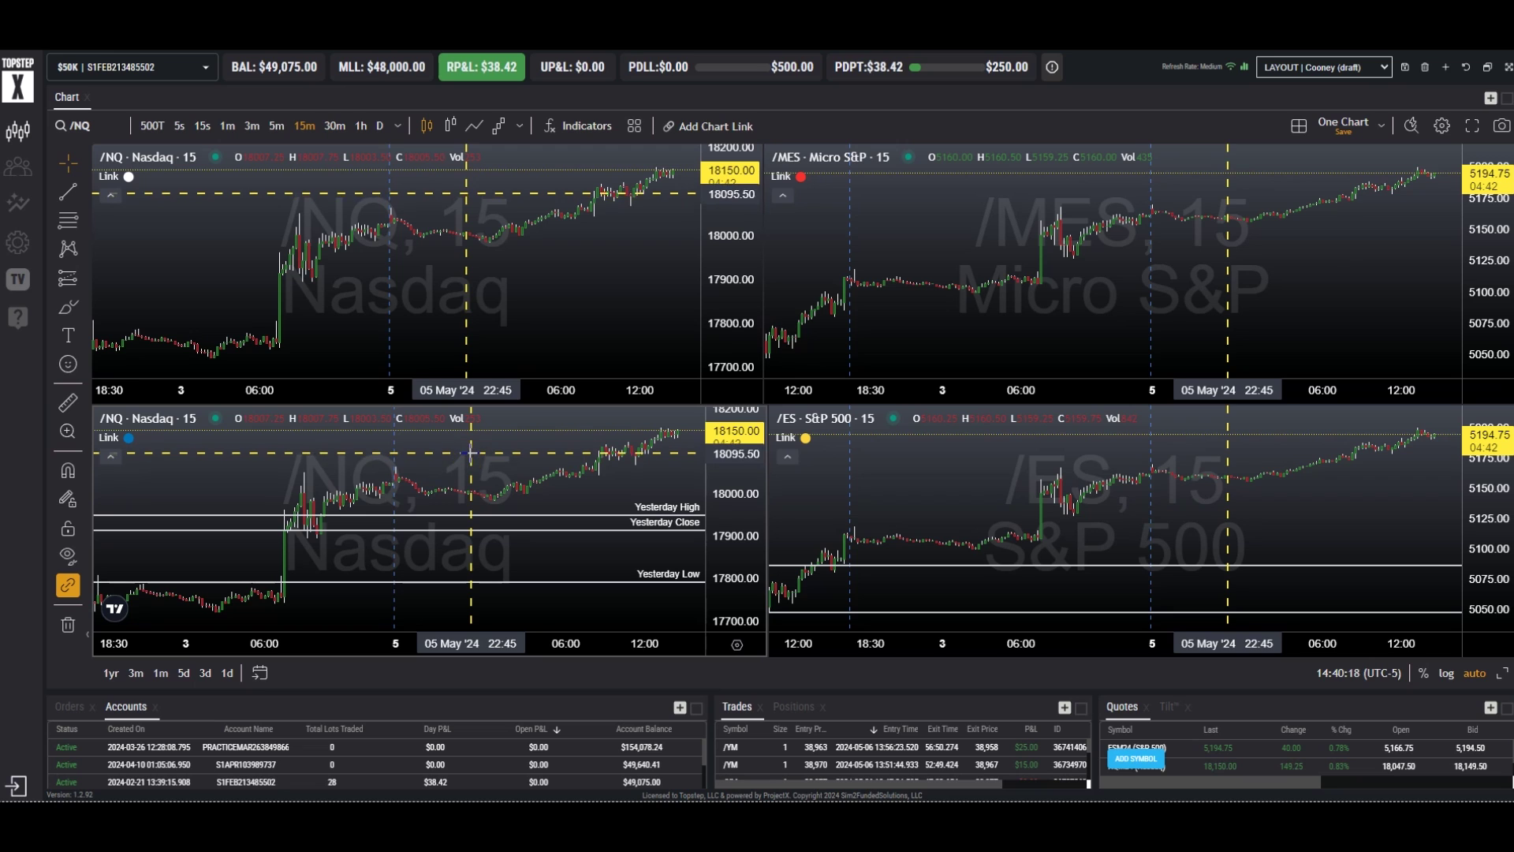
- Load GC Gold into the lower-left chart and CL Crude Oil into the lower-right chart
text(GC)
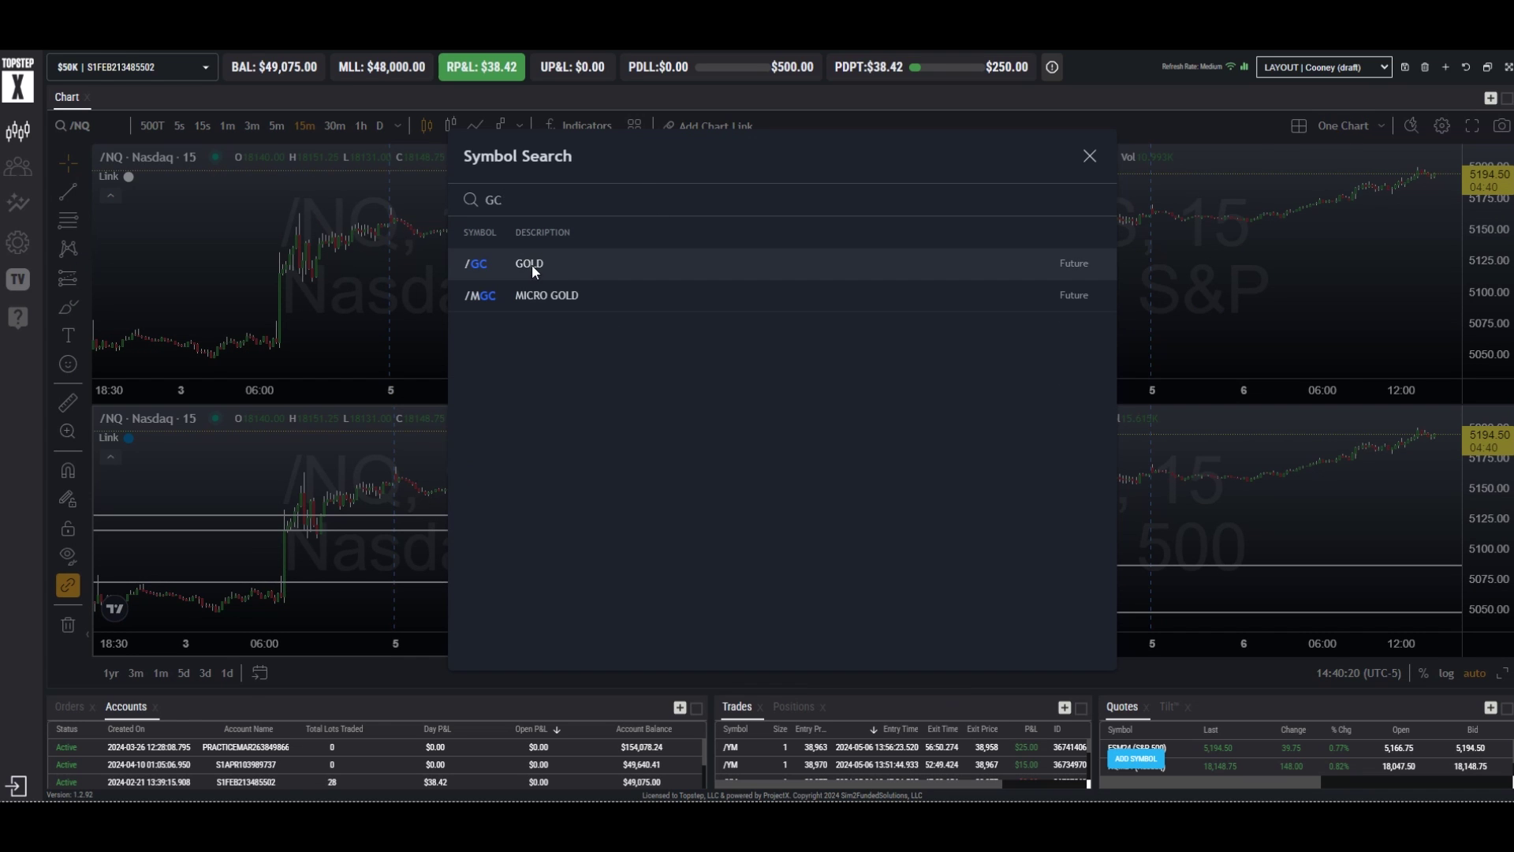
click(532, 263)
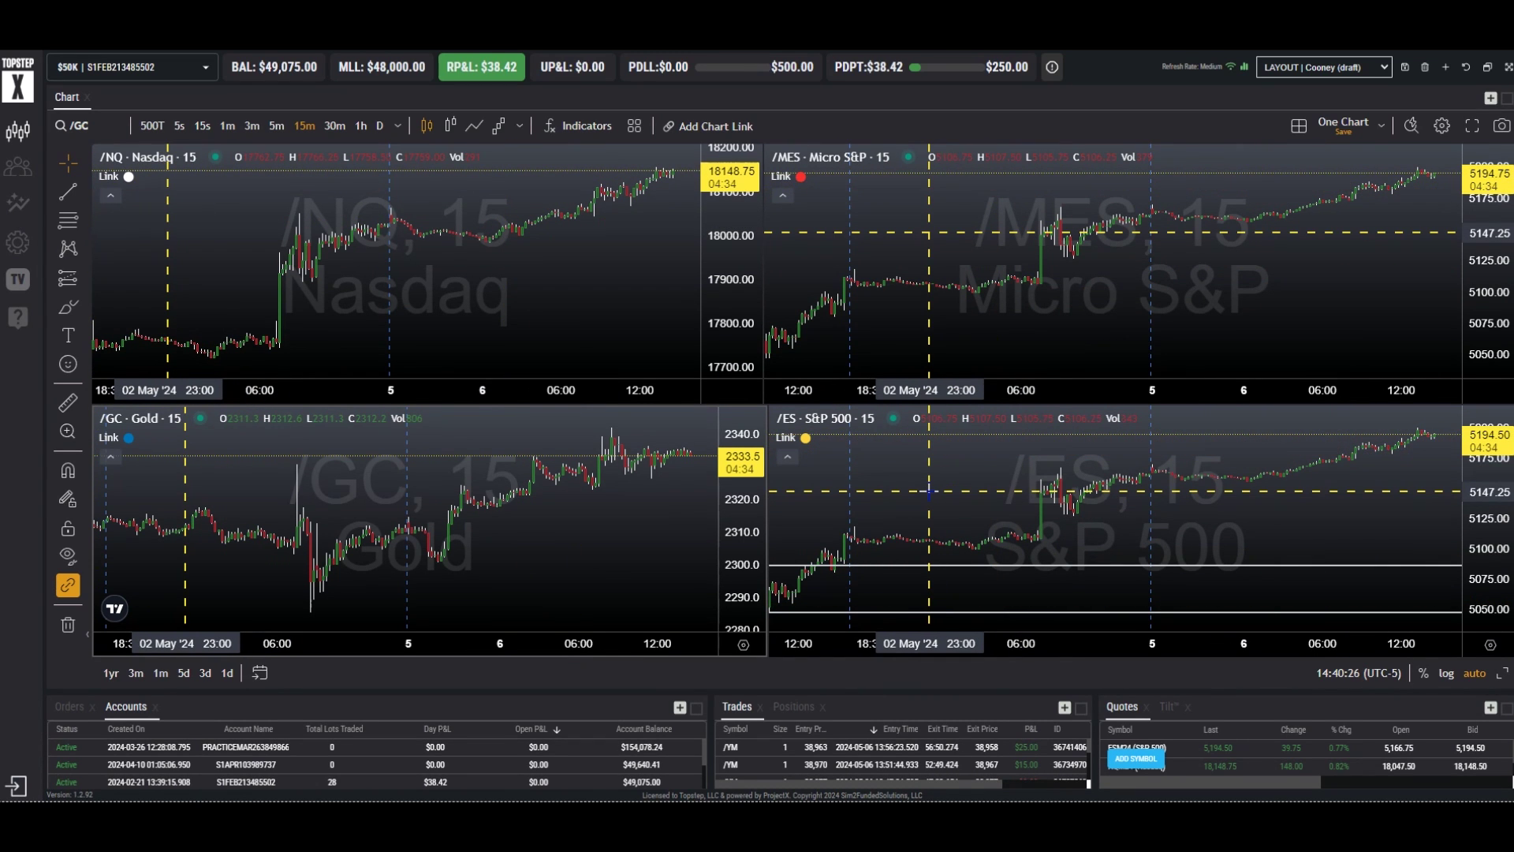
text(cl)
click(557, 273)
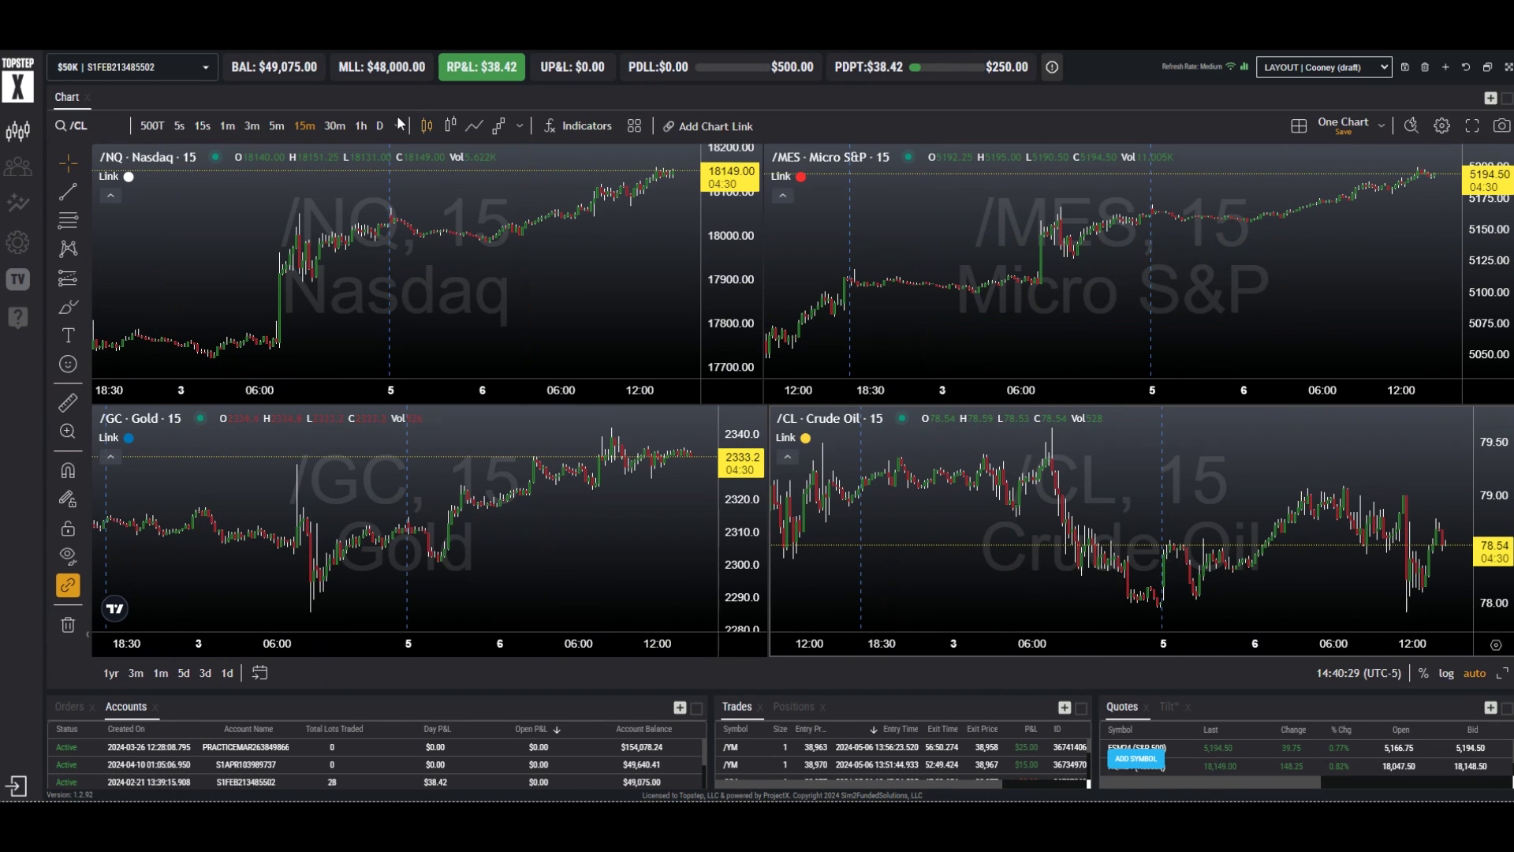
- Switch all four linked charts to 30-minute candles
click(336, 127)
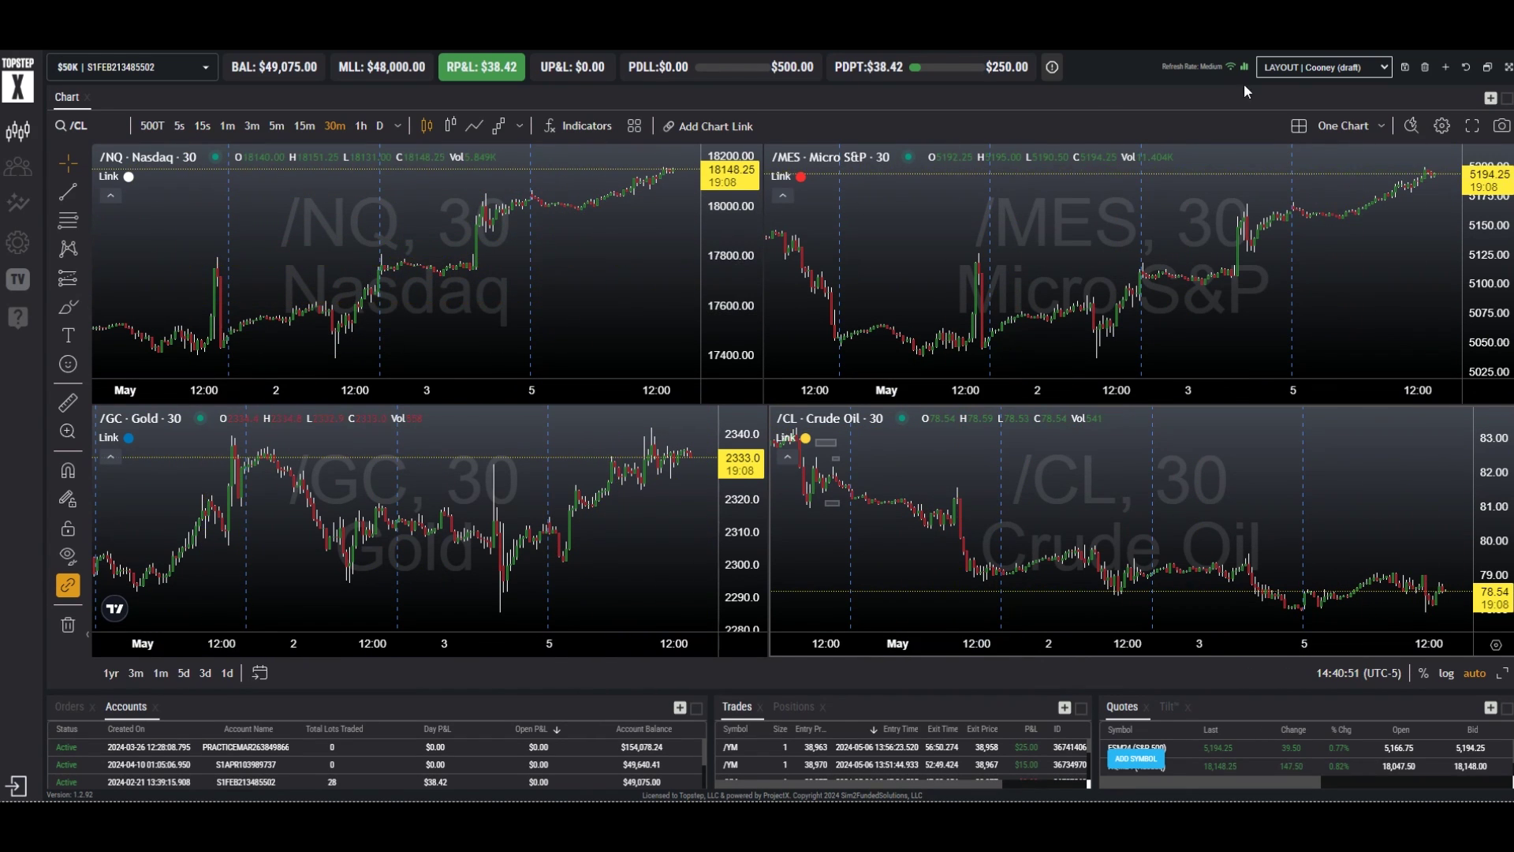
click(1297, 126)
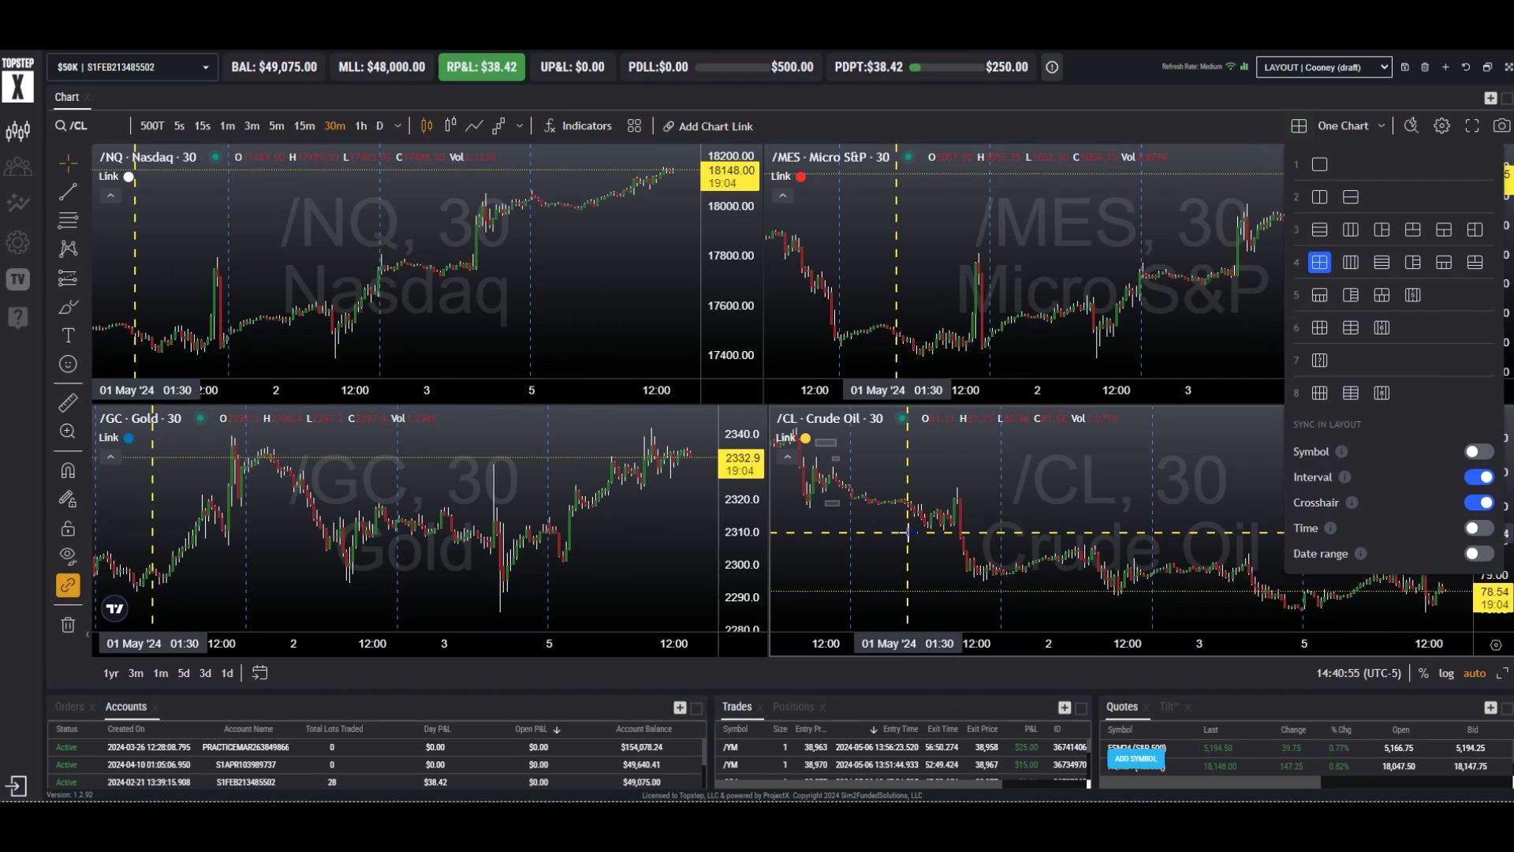
click(1299, 127)
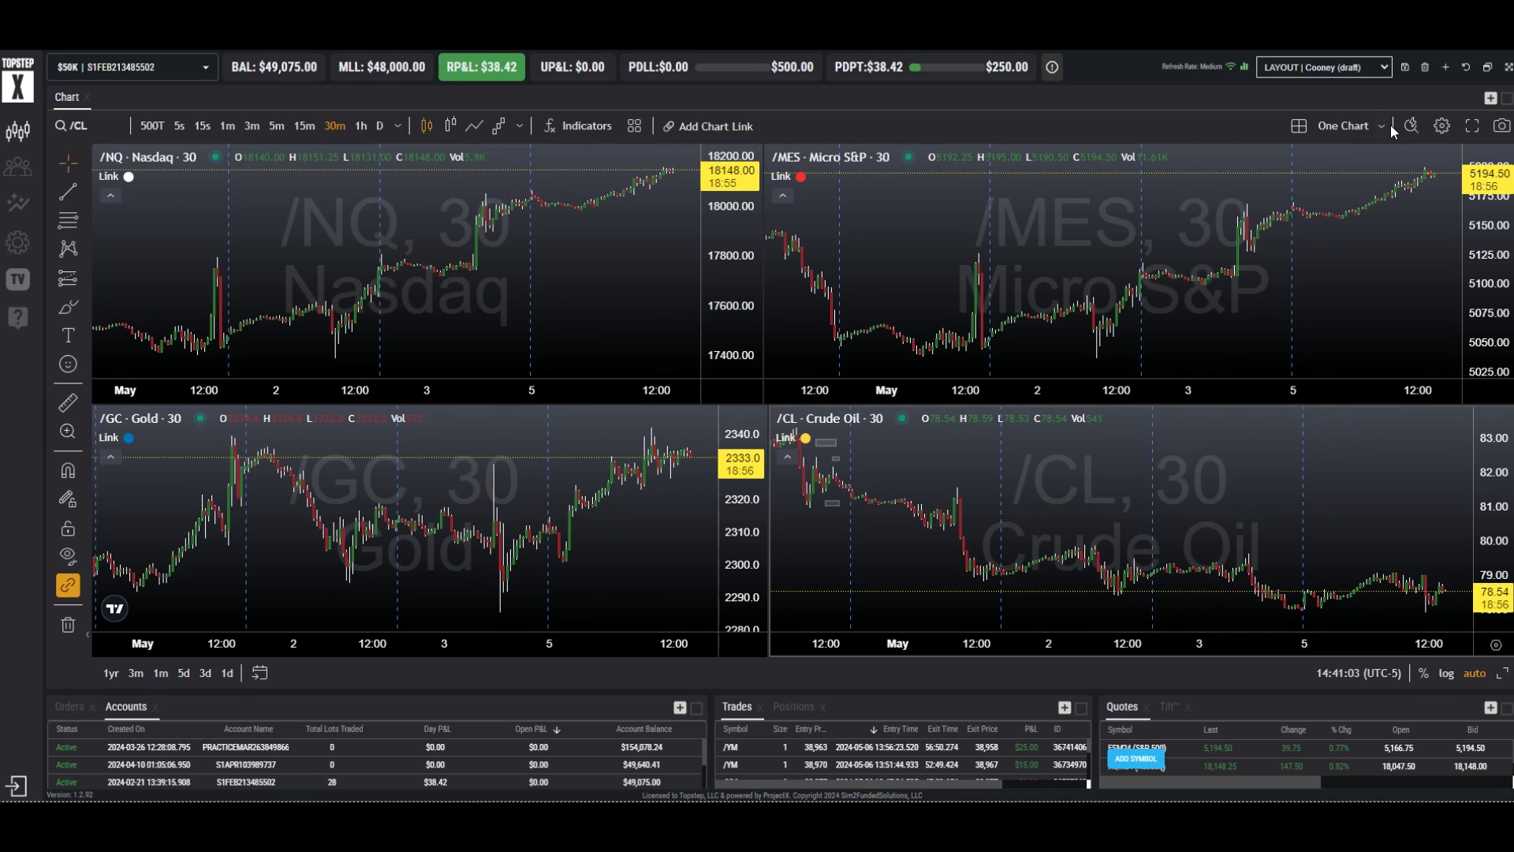
- Dock an Order panel right of the charts and link it white to the /NQ chart
click(1489, 98)
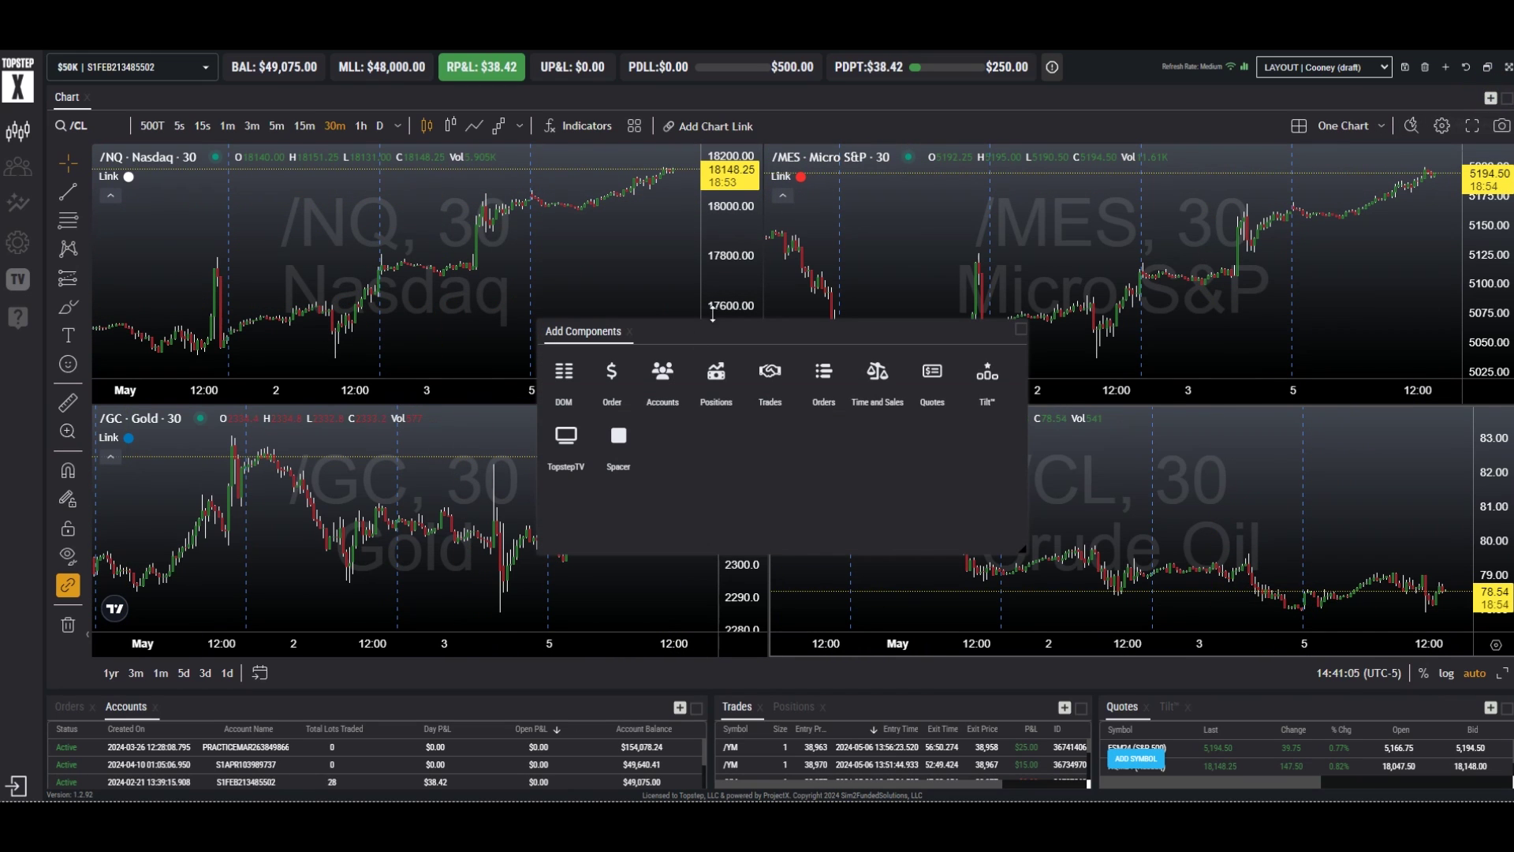
drag(612, 377, 825, 399)
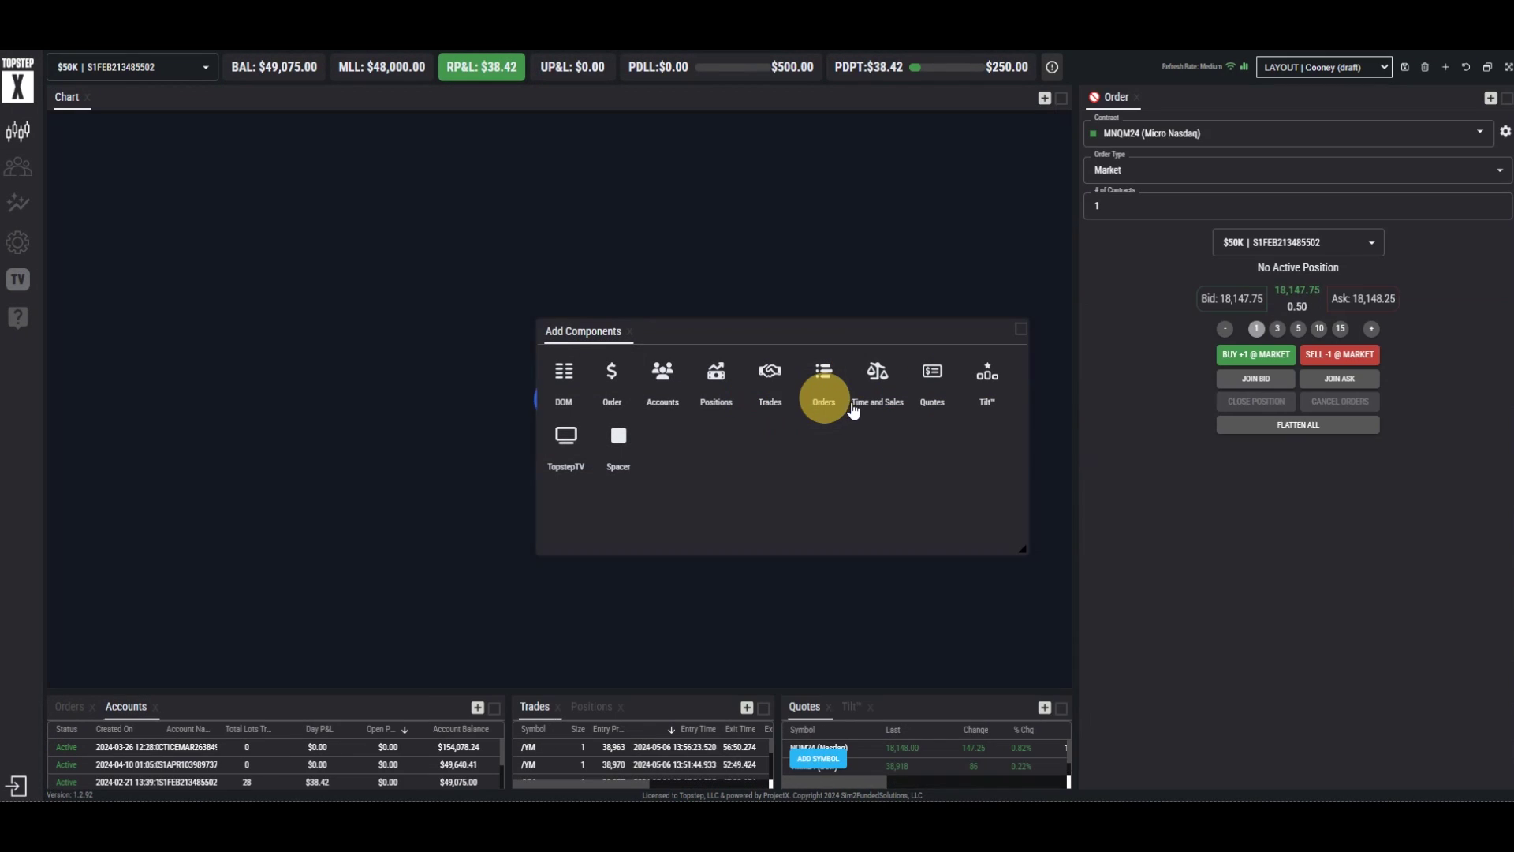
click(629, 332)
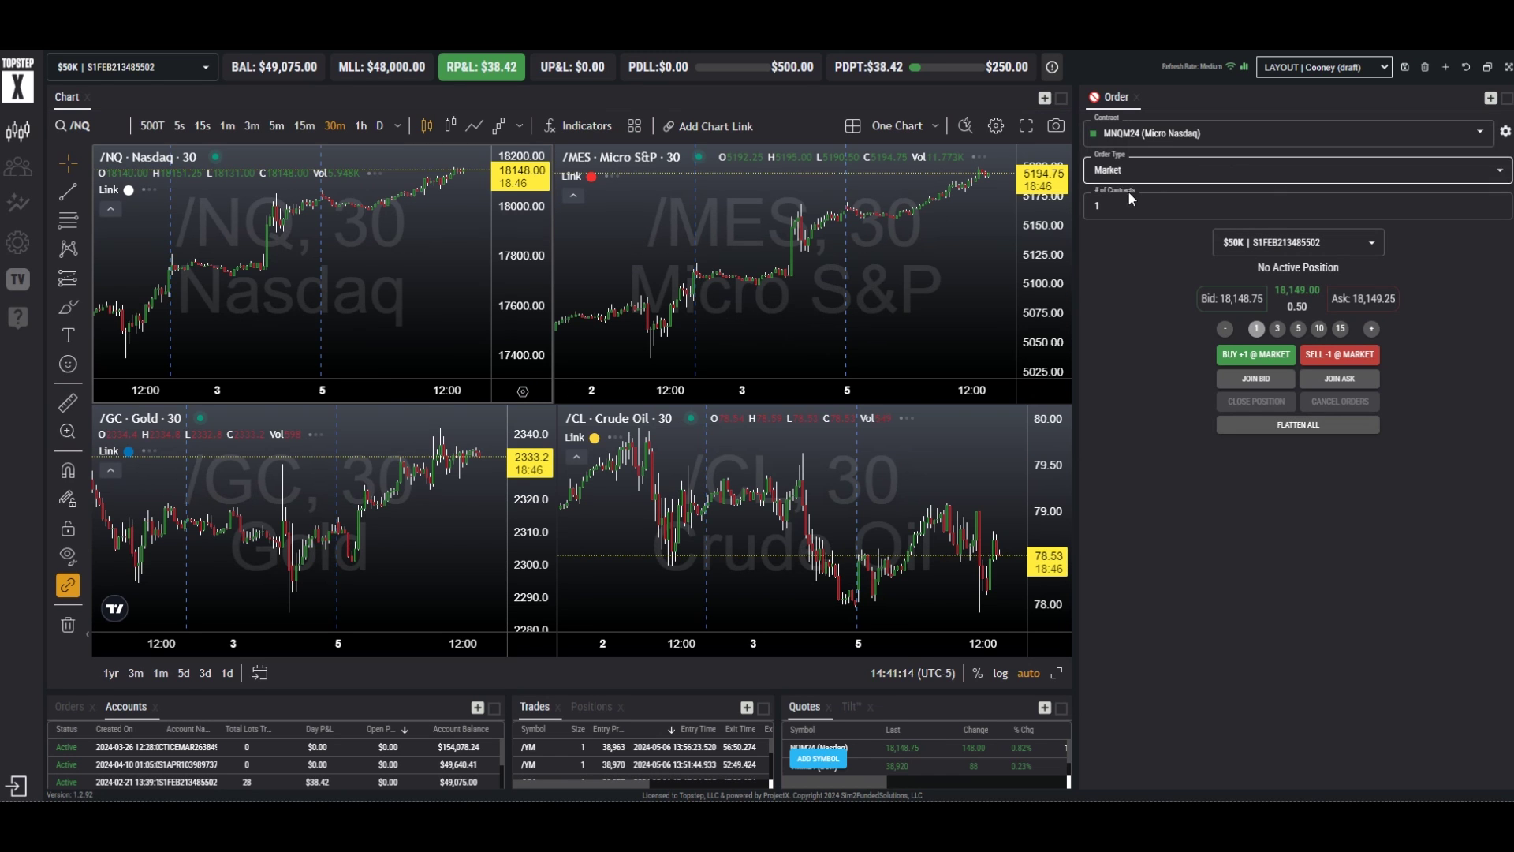
click(1094, 97)
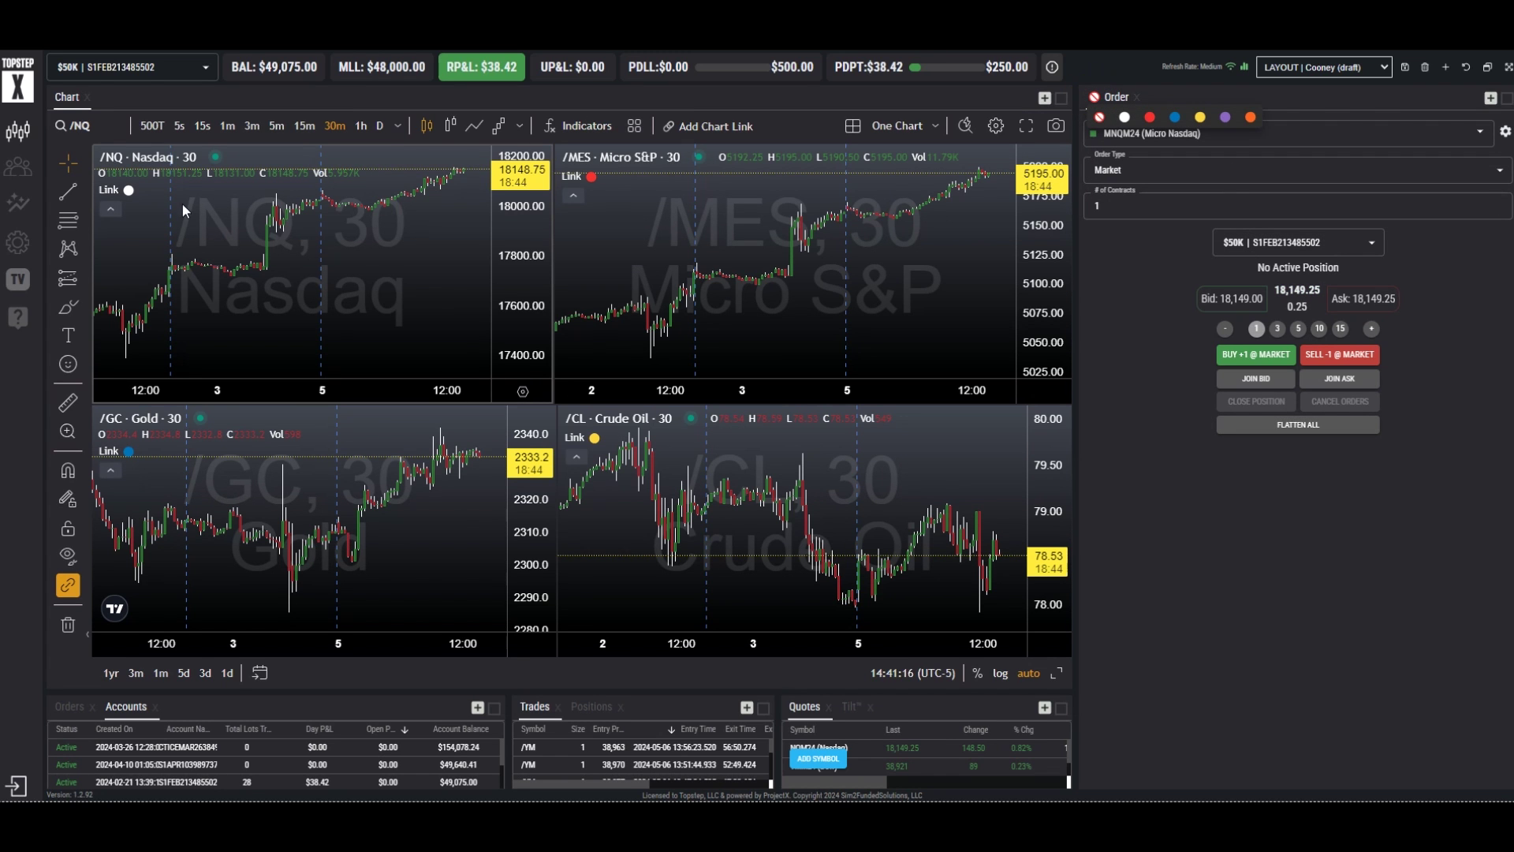
click(1125, 117)
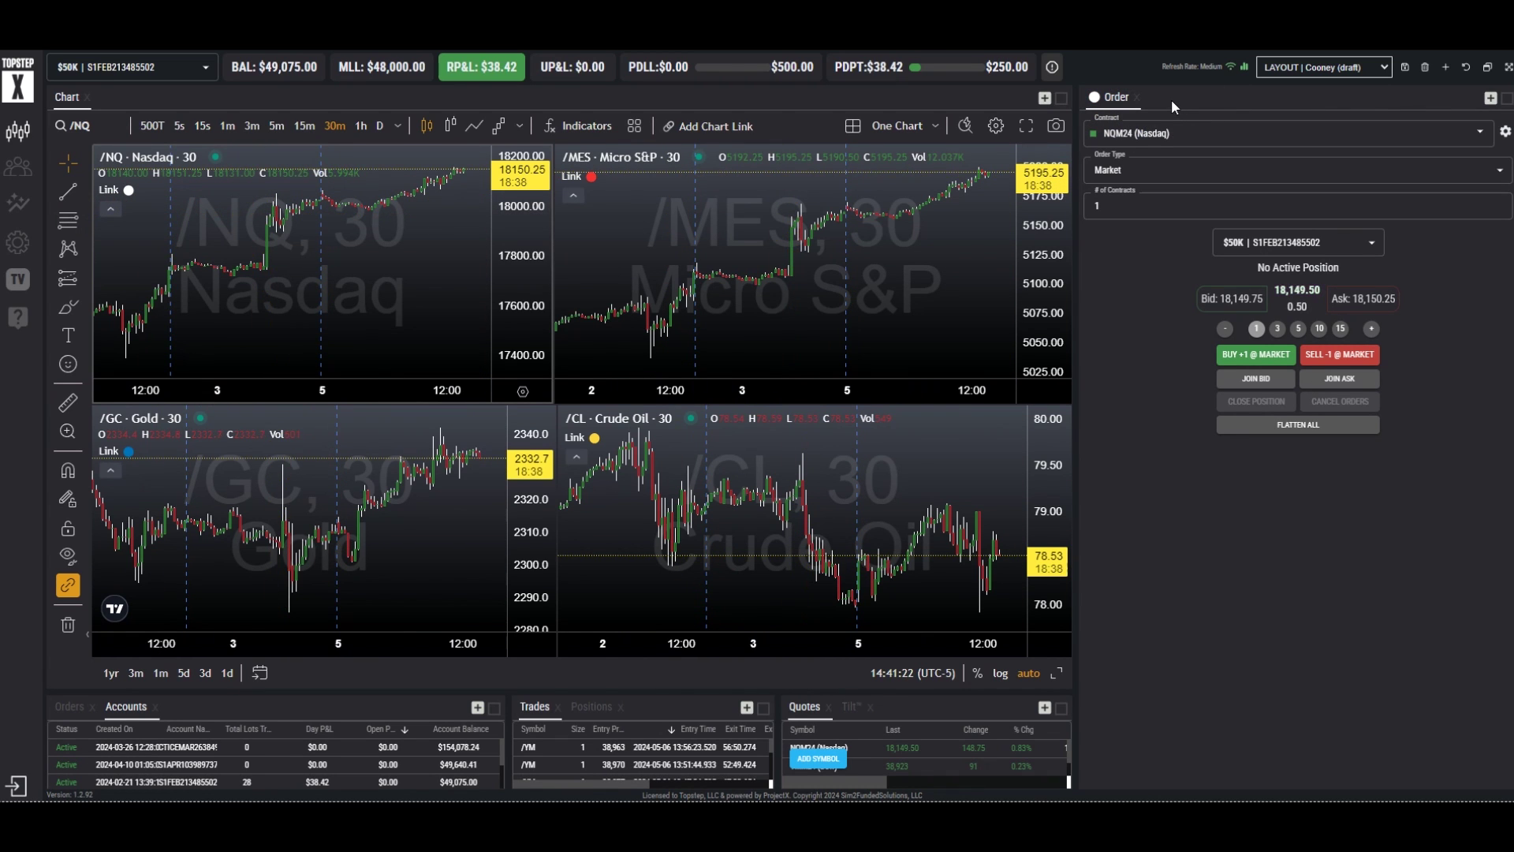
click(1043, 99)
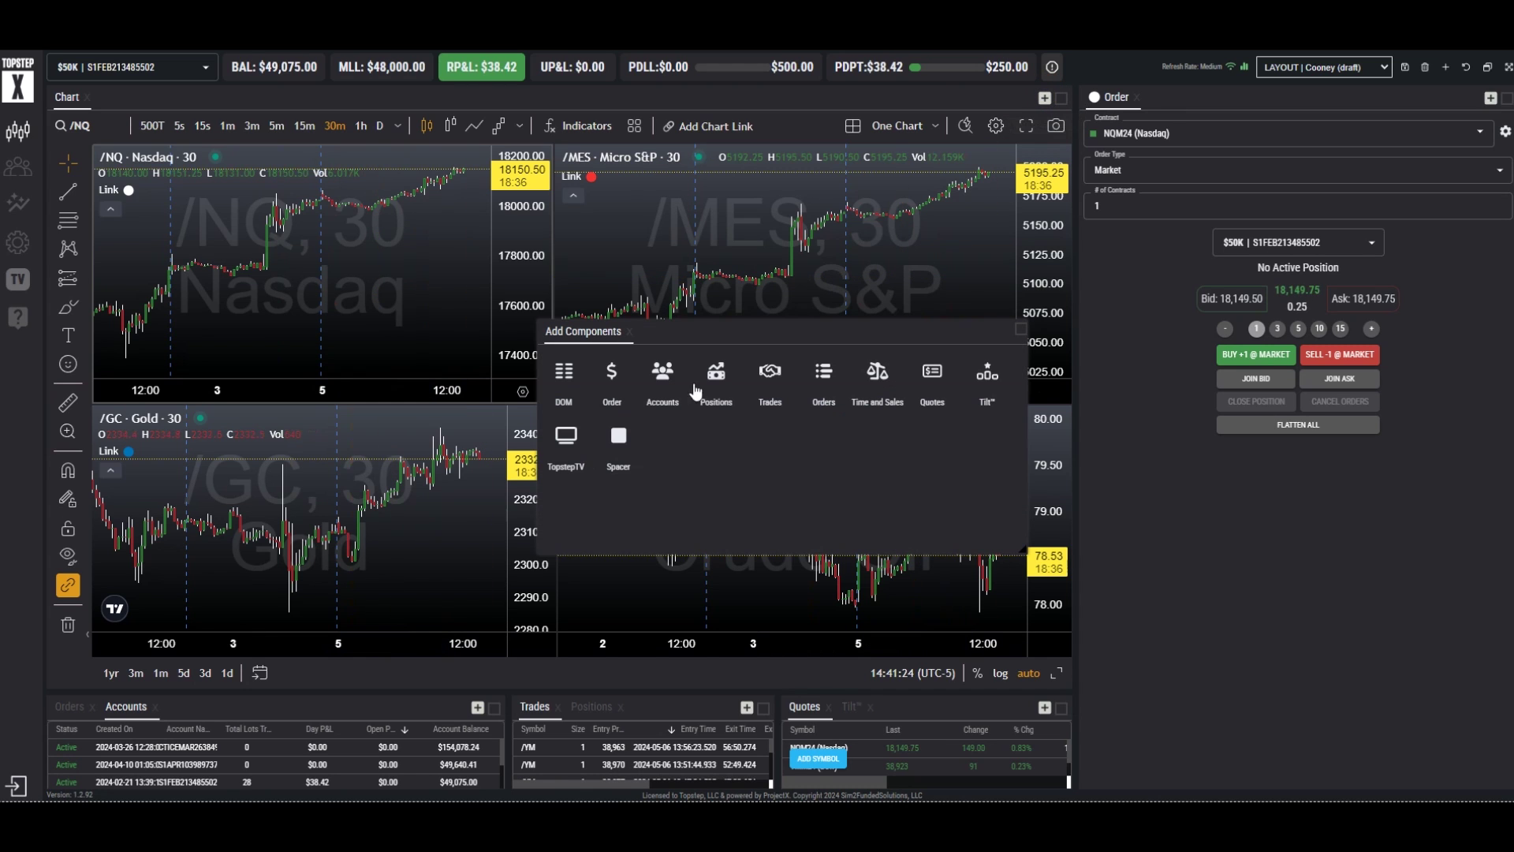
- Add three more Order panels as tabs beside the first Order tab
drag(612, 372, 1133, 95)
drag(603, 379, 1199, 104)
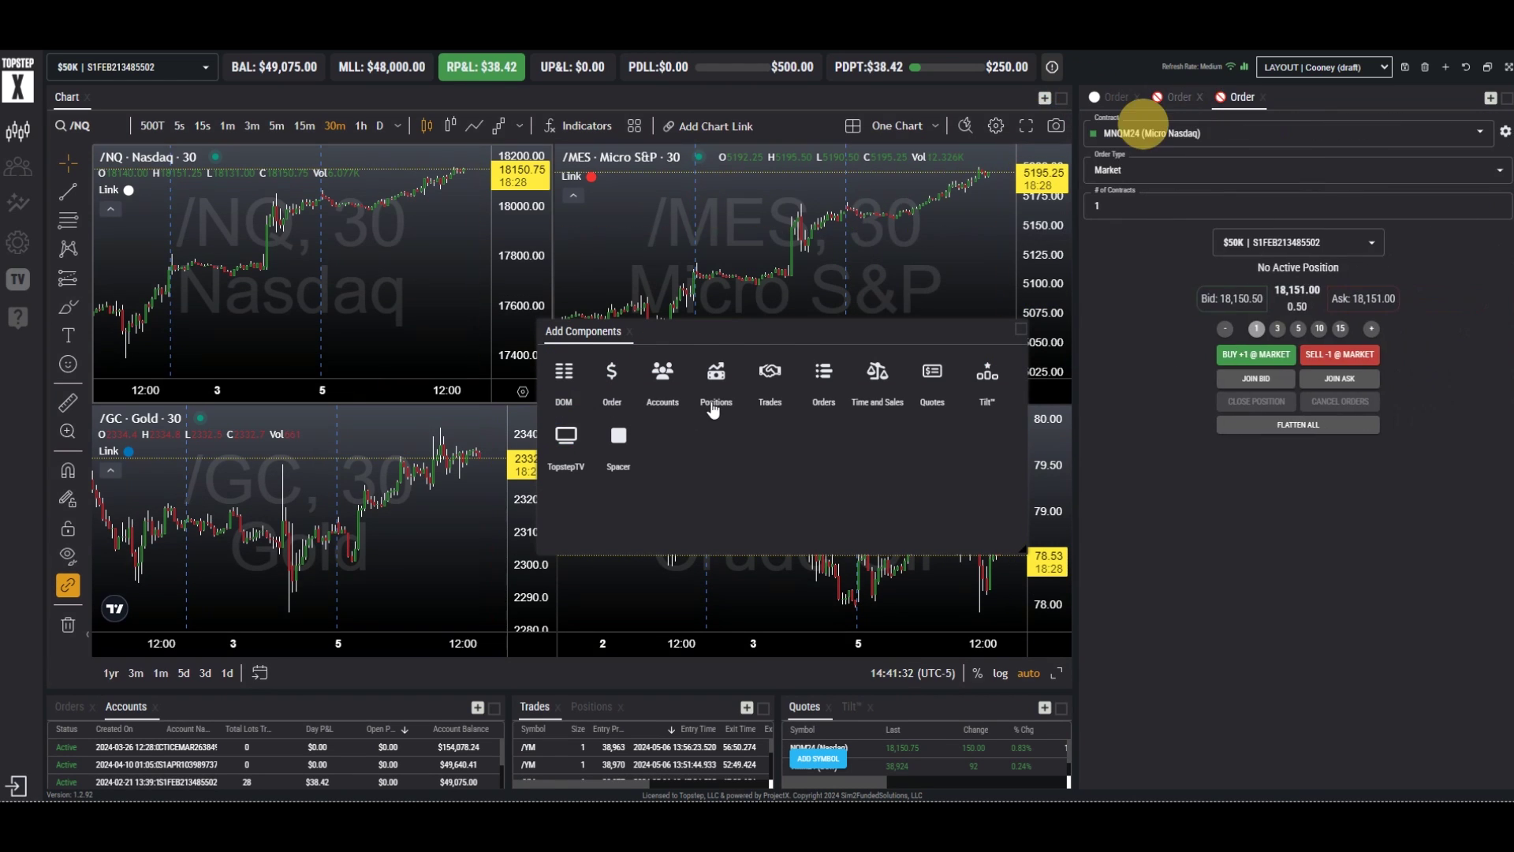
drag(612, 375, 1266, 98)
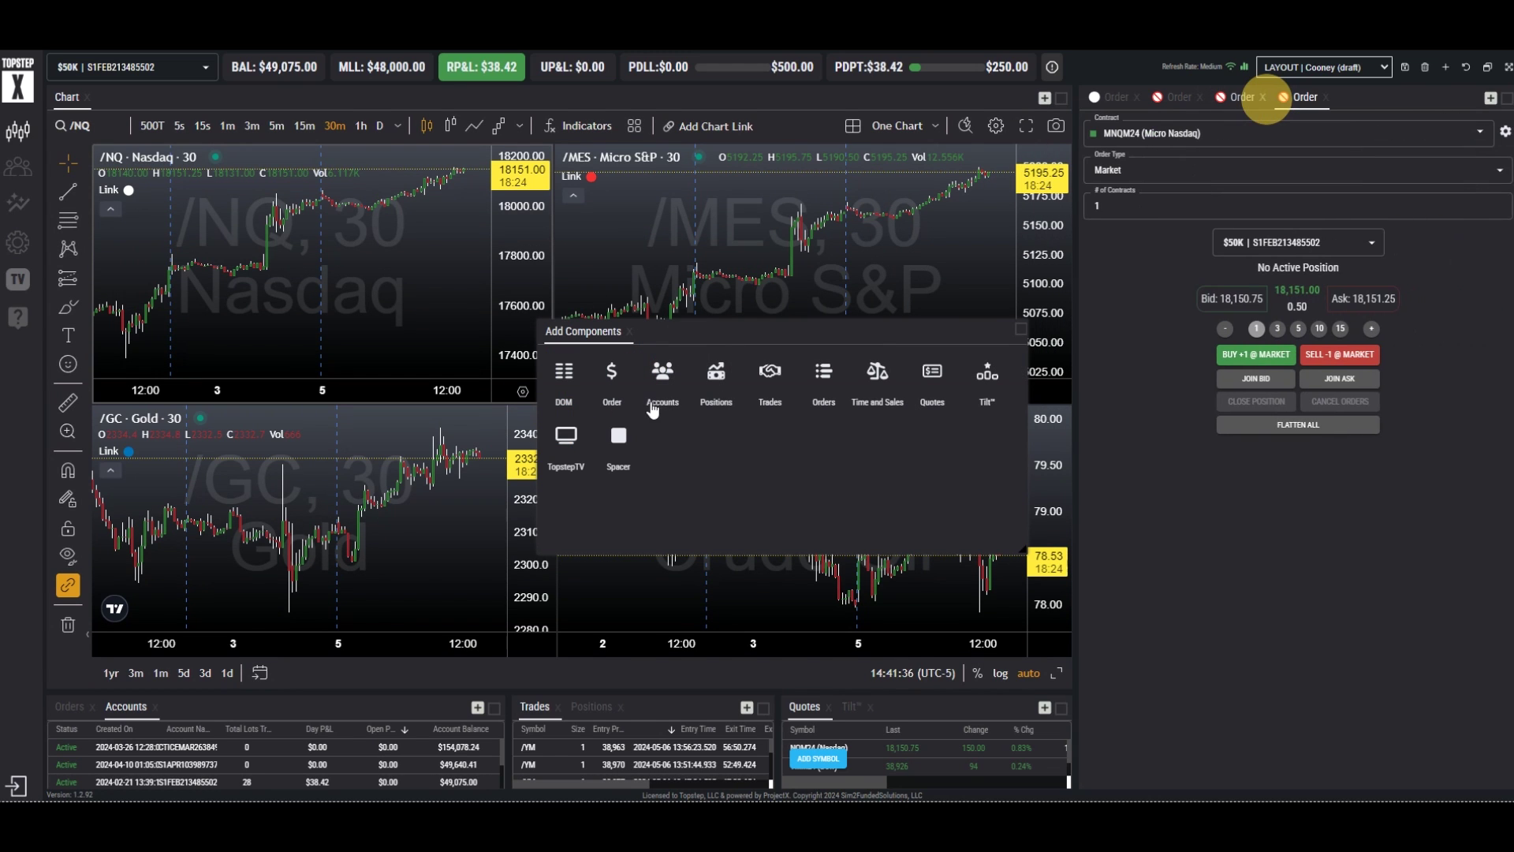
click(630, 331)
- Link the new Order tabs red, blue and yellow to Micro S&P, Gold and Crude Oil
click(1178, 97)
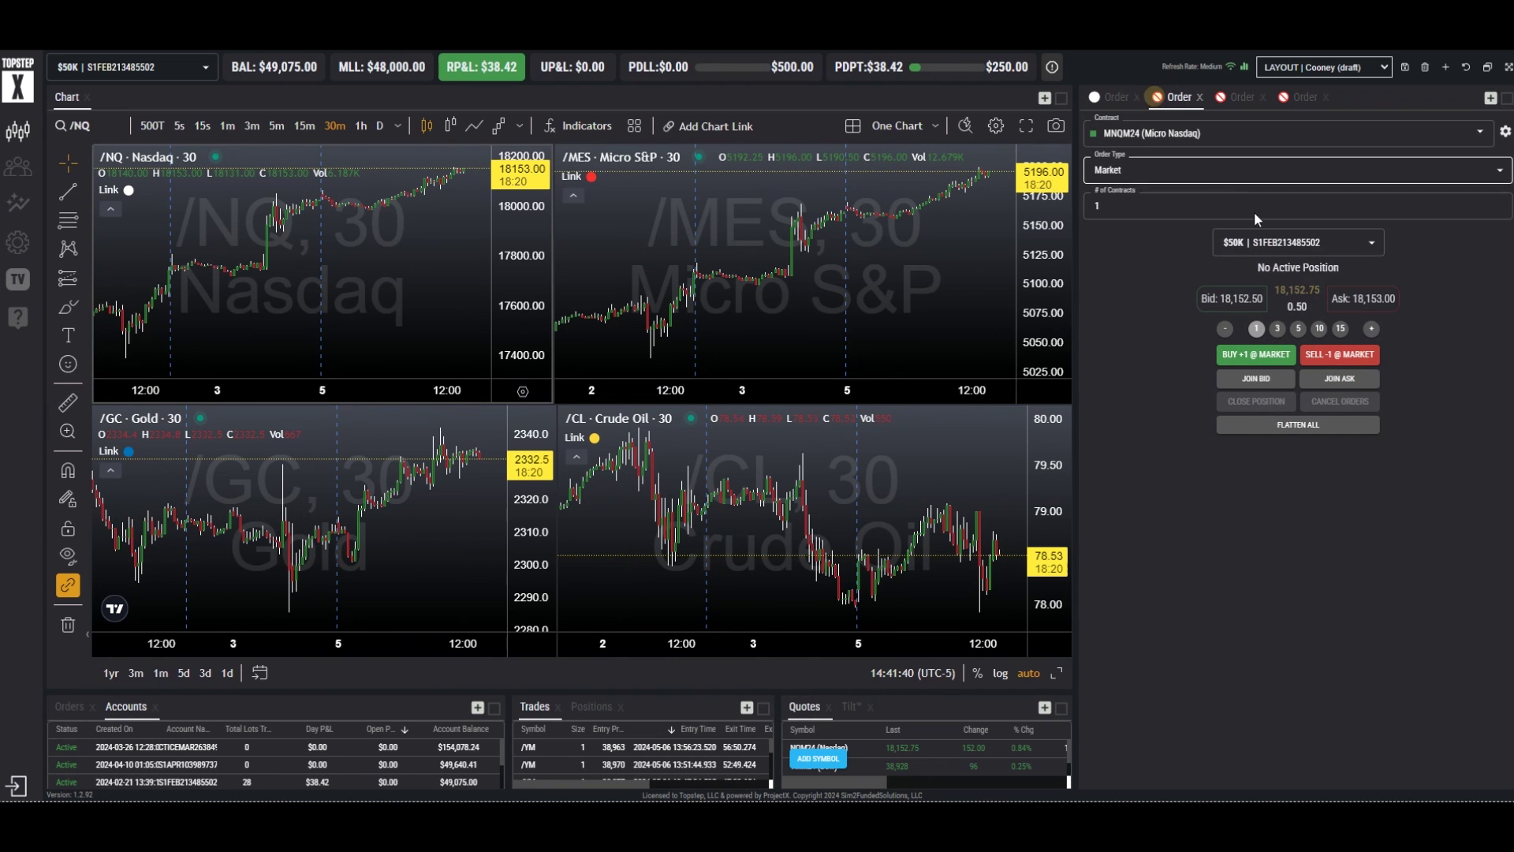
click(1158, 99)
click(1208, 126)
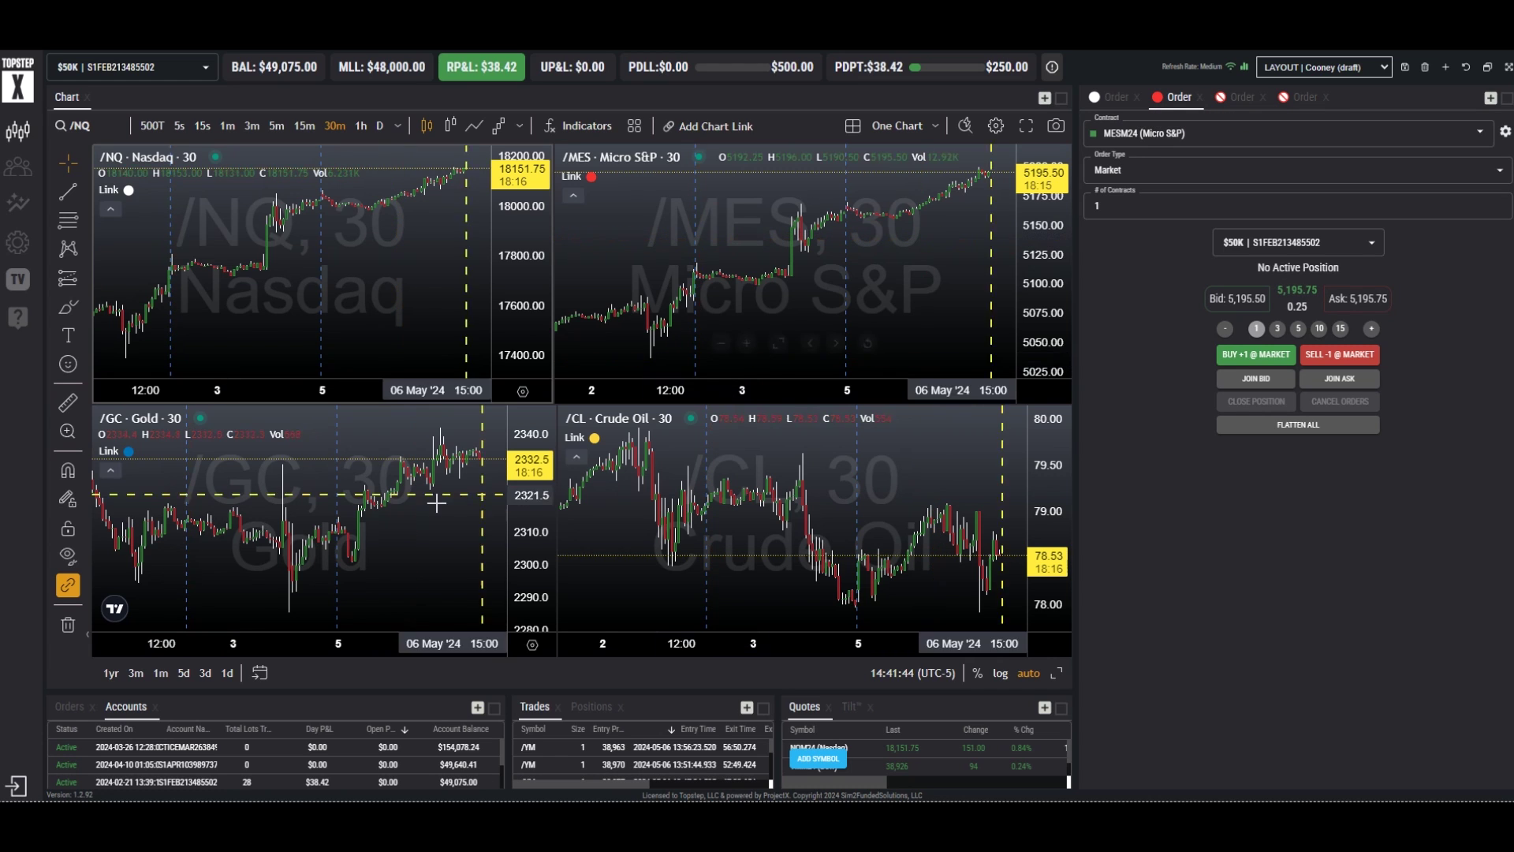
click(1231, 98)
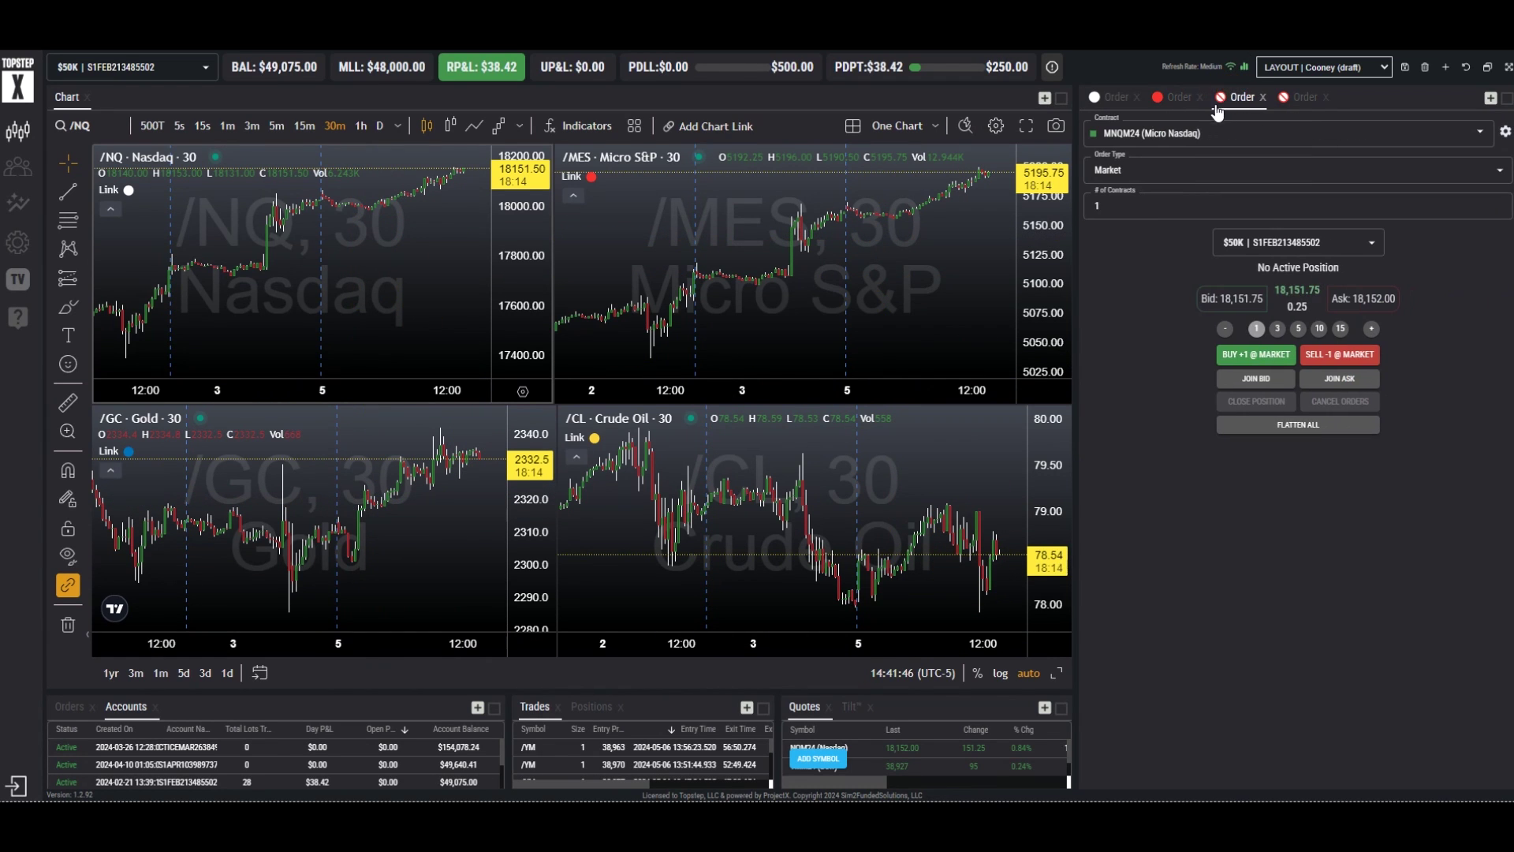
click(1219, 98)
click(1299, 119)
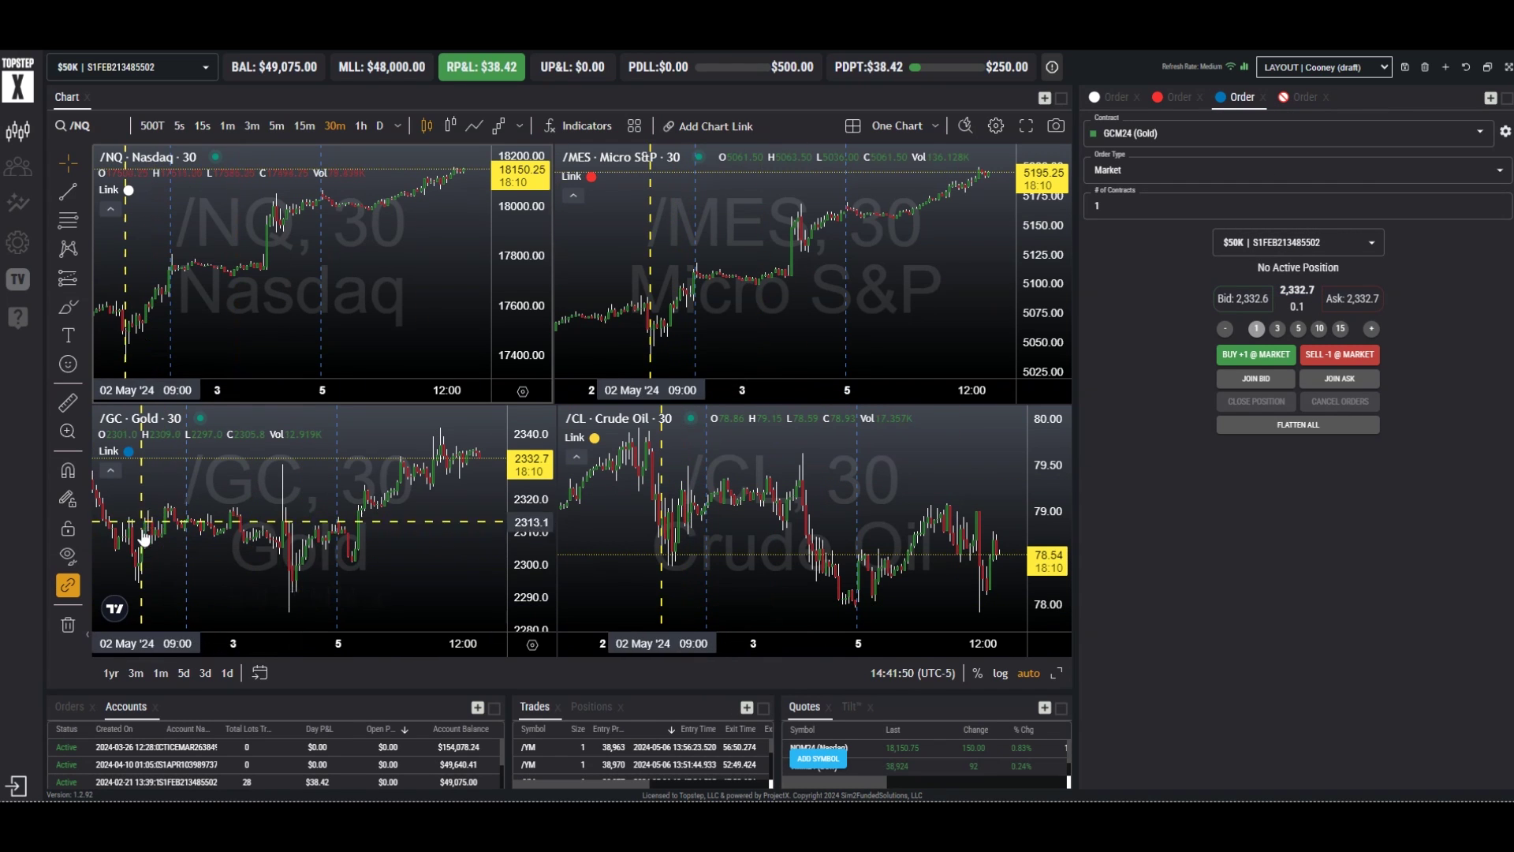
click(1286, 105)
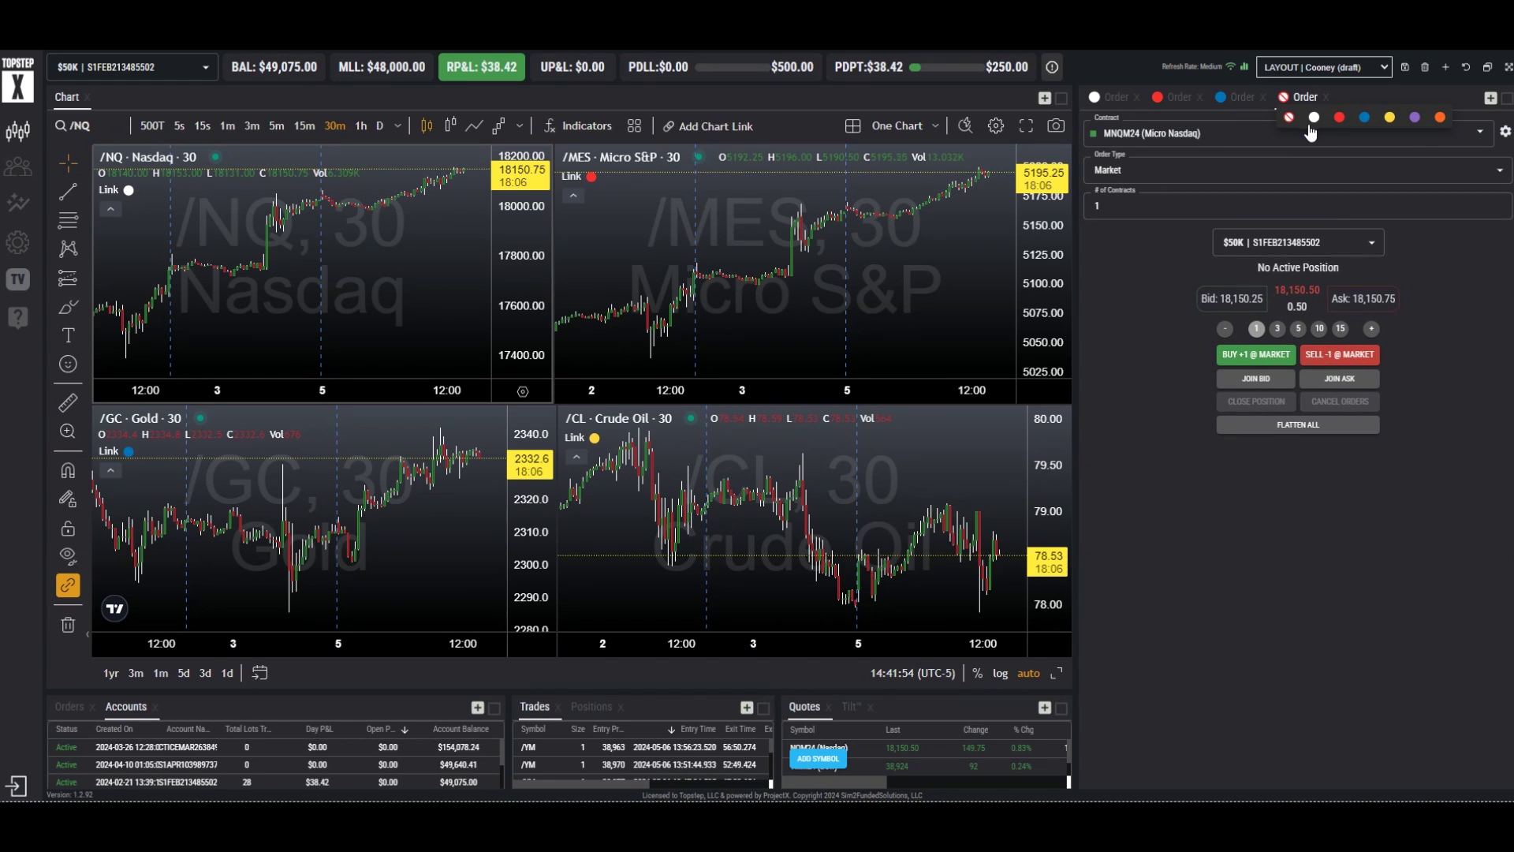
click(1389, 118)
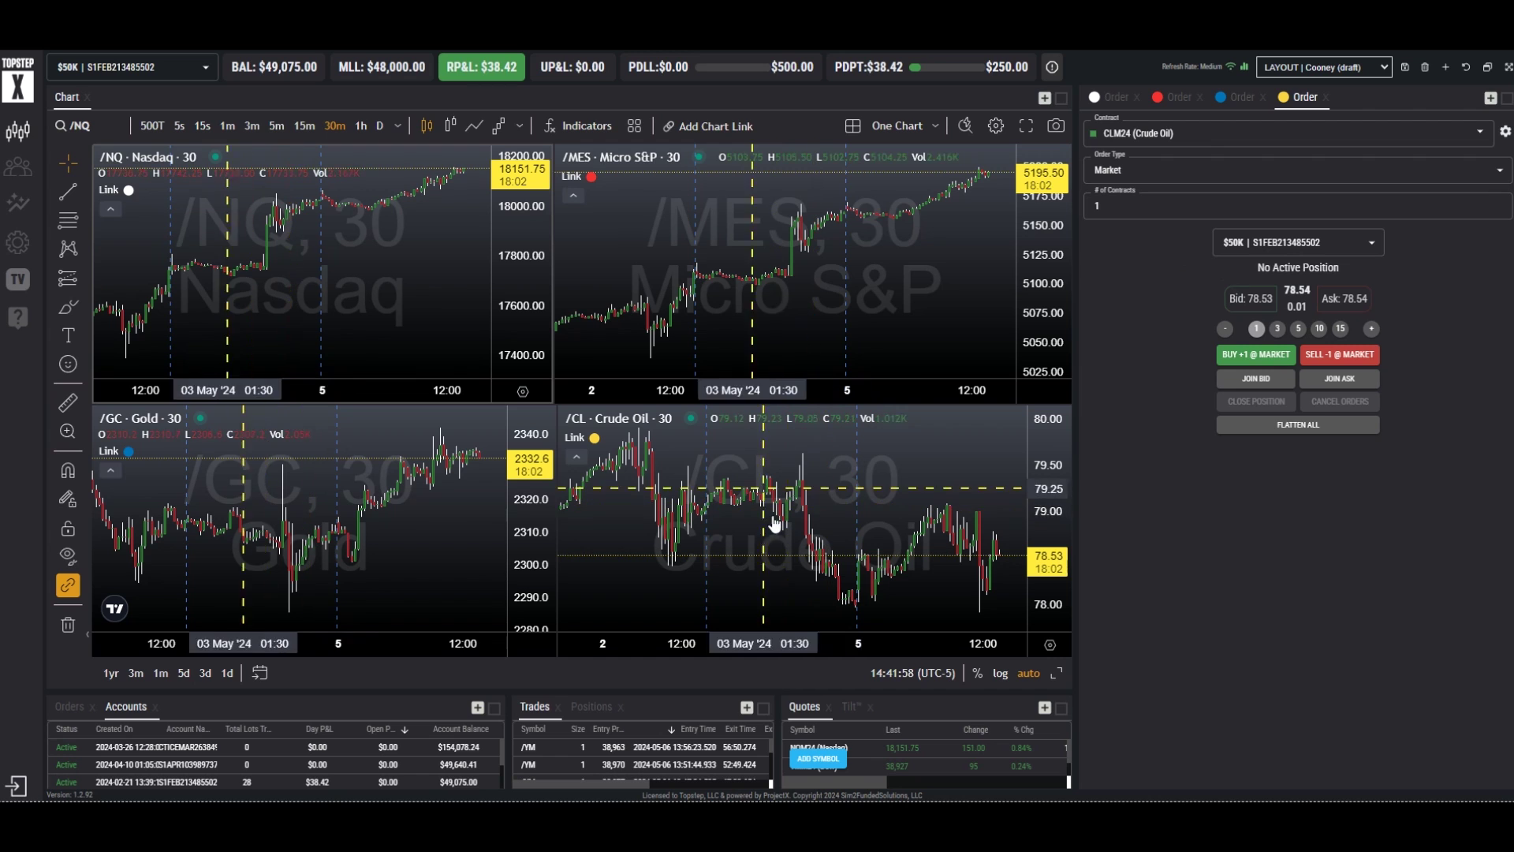
- Adjust the divider between charts and order area, then save the layout
drag(1068, 455, 1253, 444)
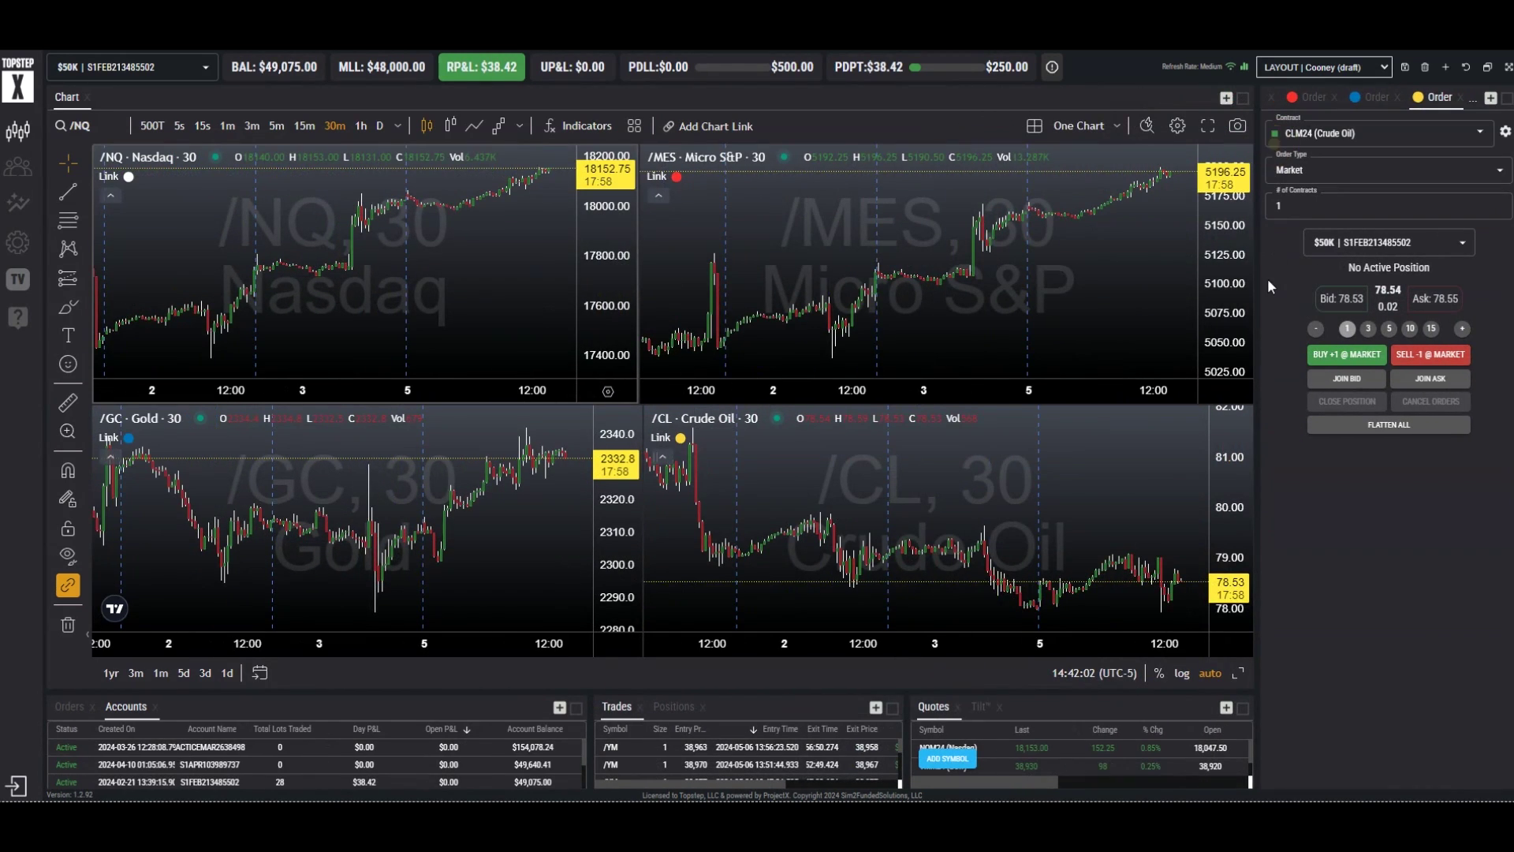
drag(1258, 290, 1173, 297)
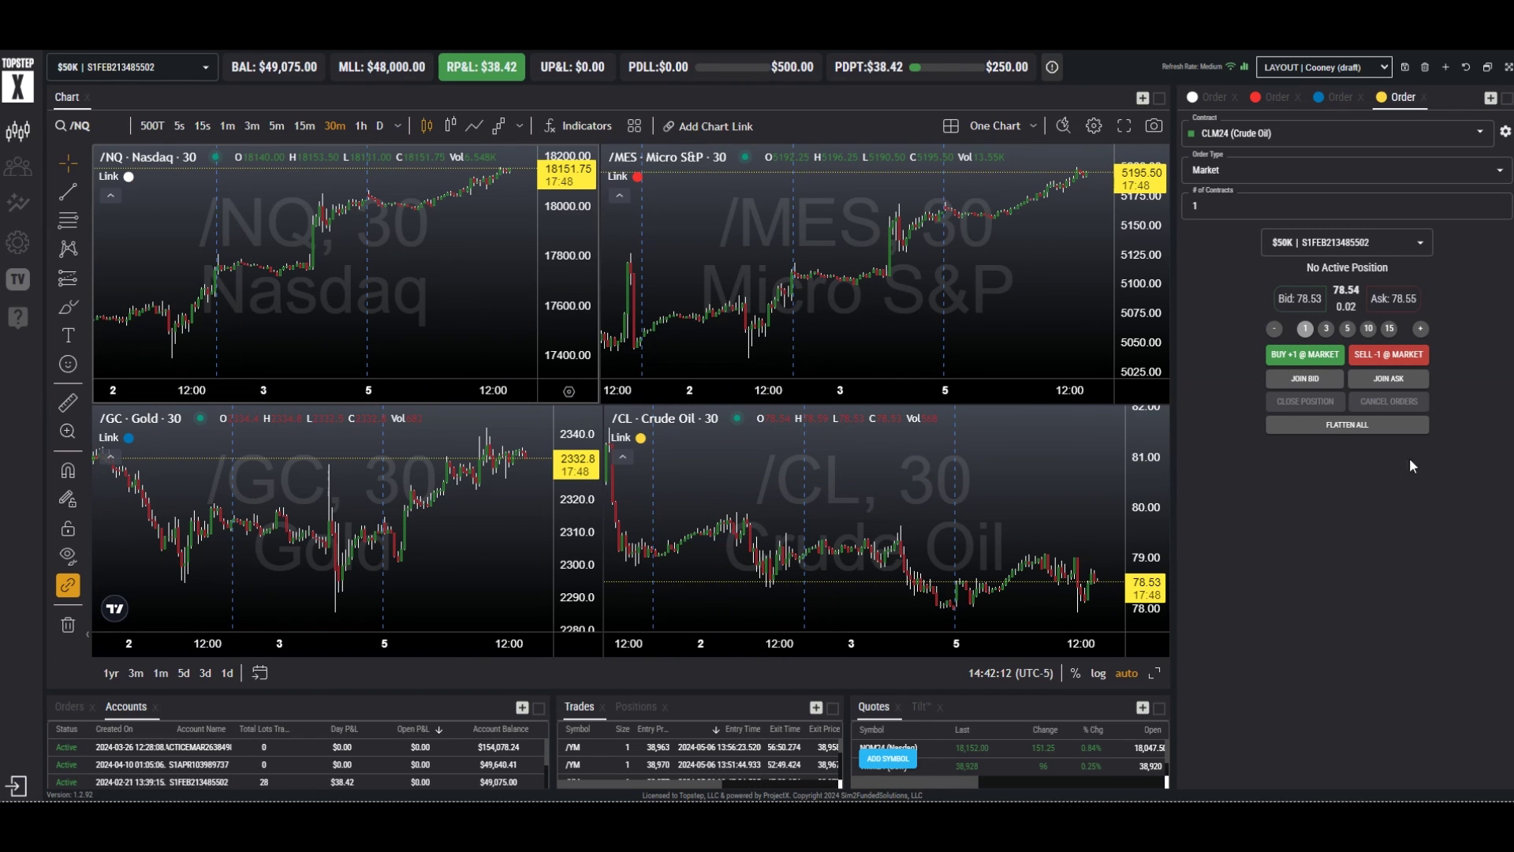
click(1405, 73)
- Drag the Micro S&P, Gold and Crude Oil Order tabs out into a two-by-two grid
drag(1272, 101, 1322, 451)
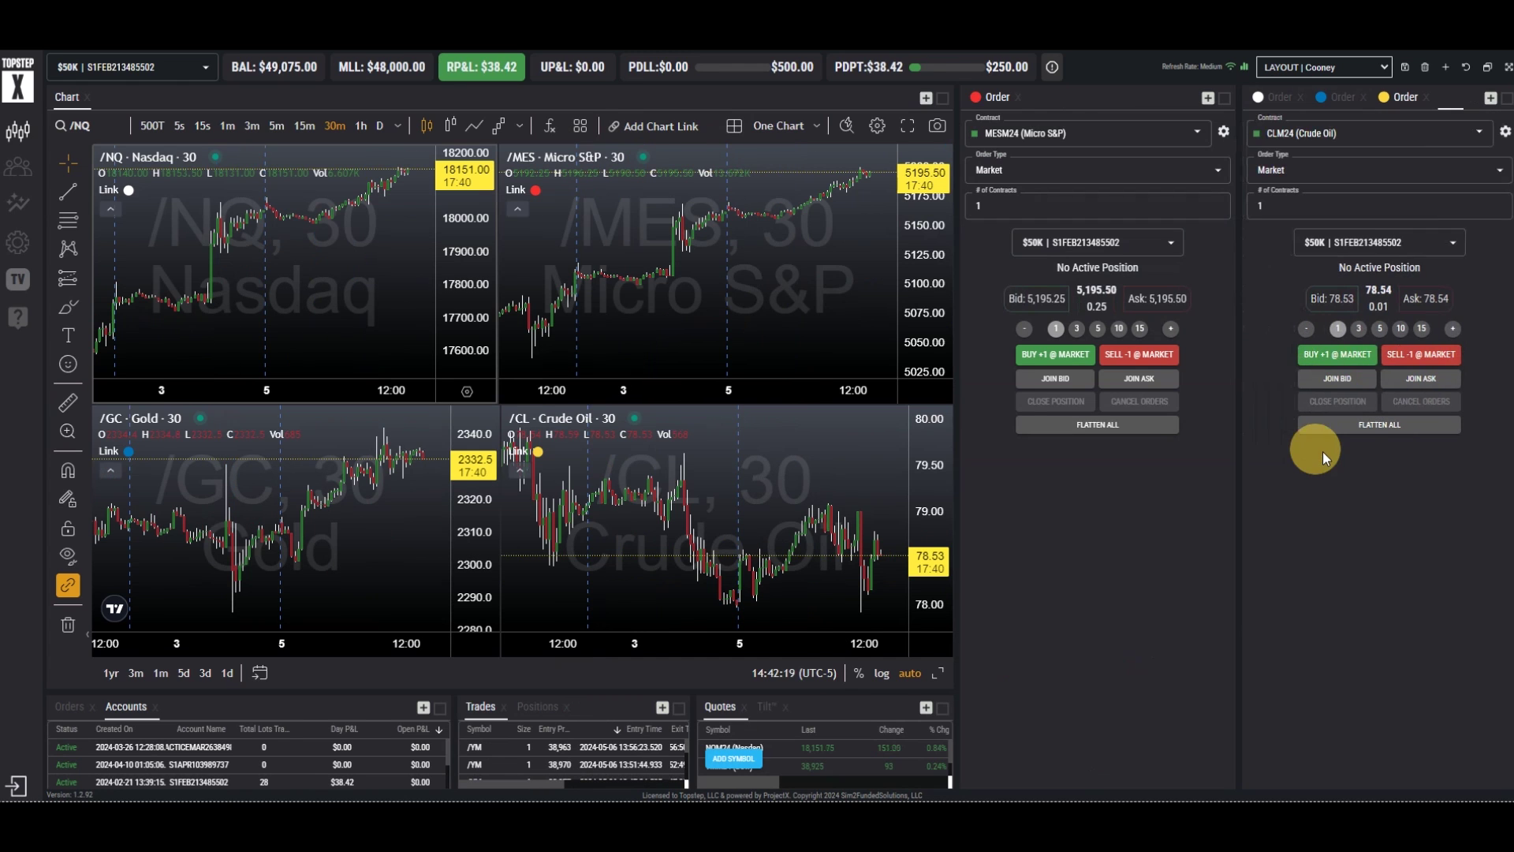
drag(1335, 97, 1098, 474)
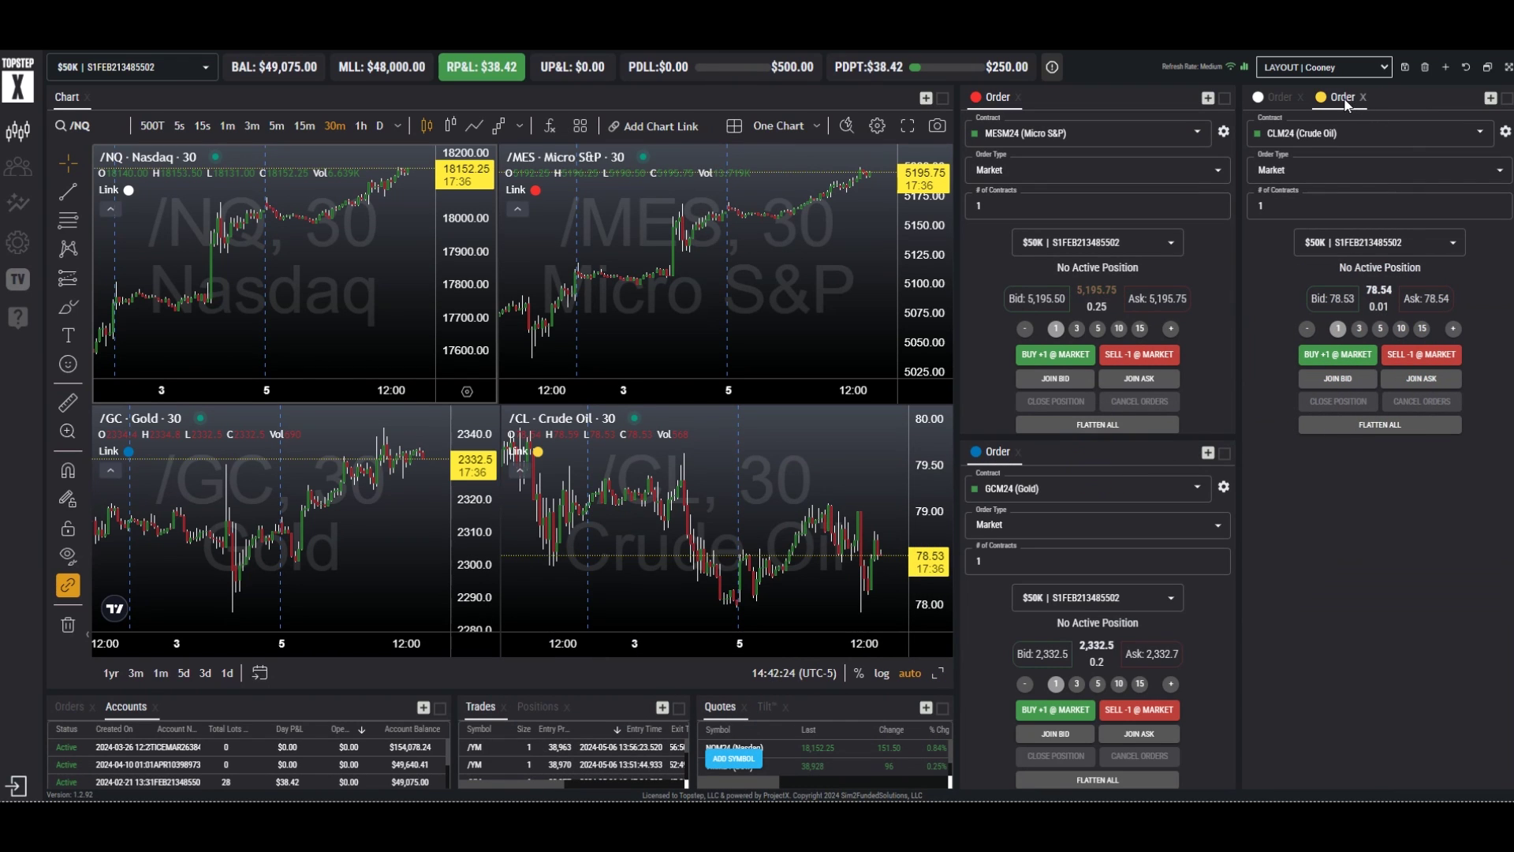
drag(1330, 101, 1379, 480)
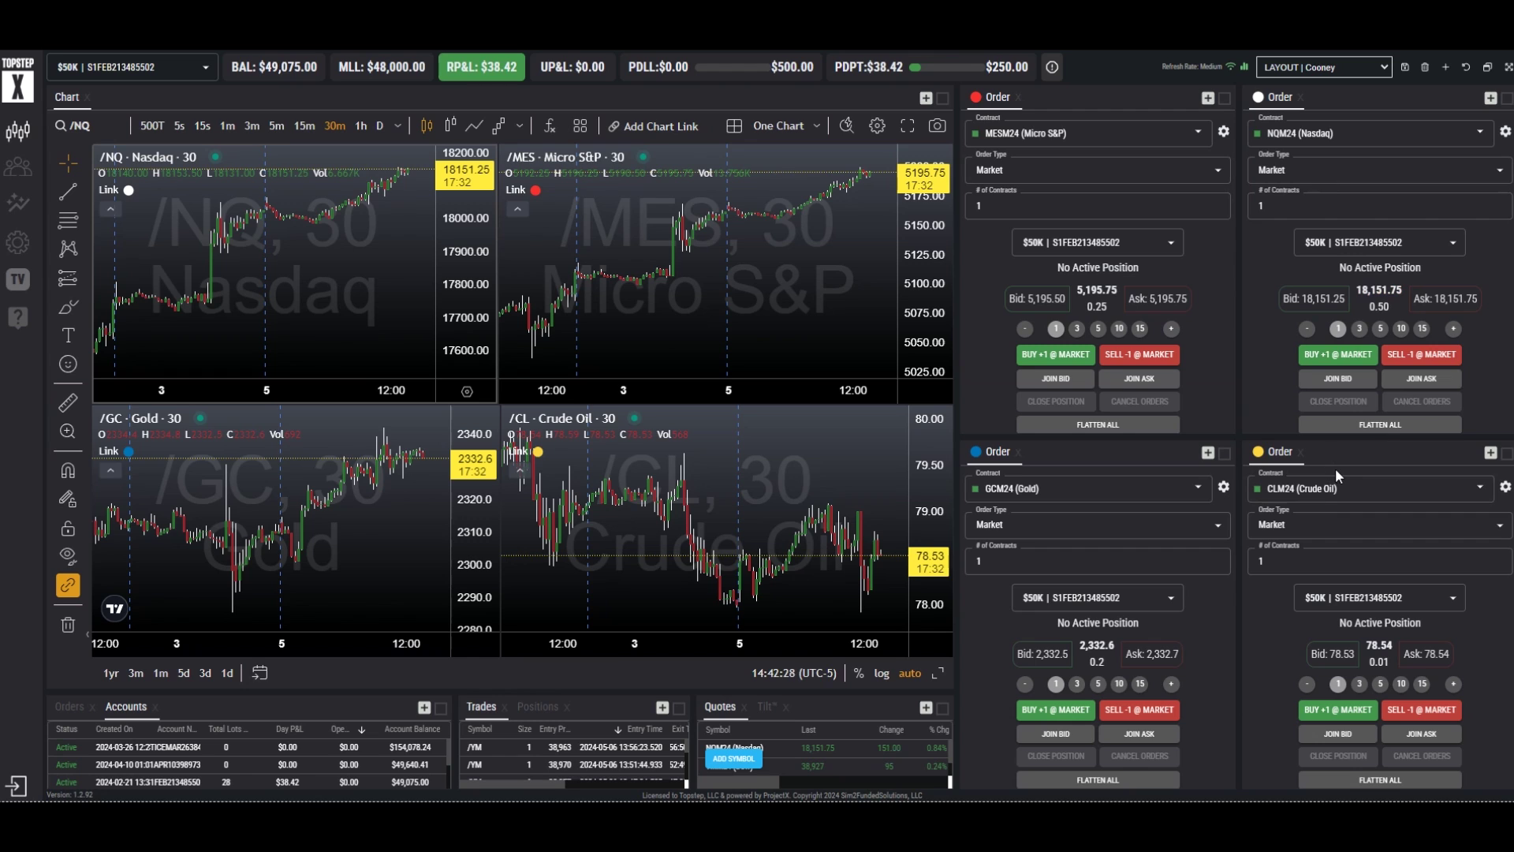